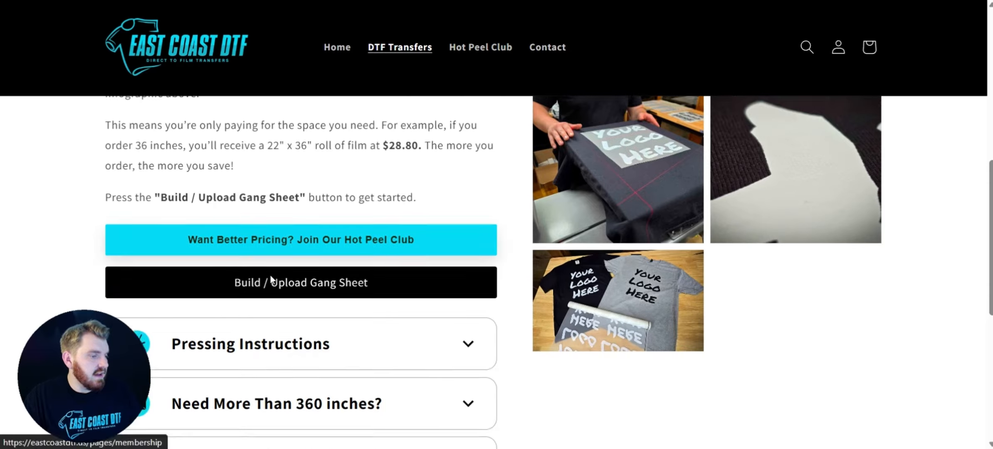
# Open the gang sheet builder and upload the Summer T shirt.png image
pyautogui.click(290, 240)
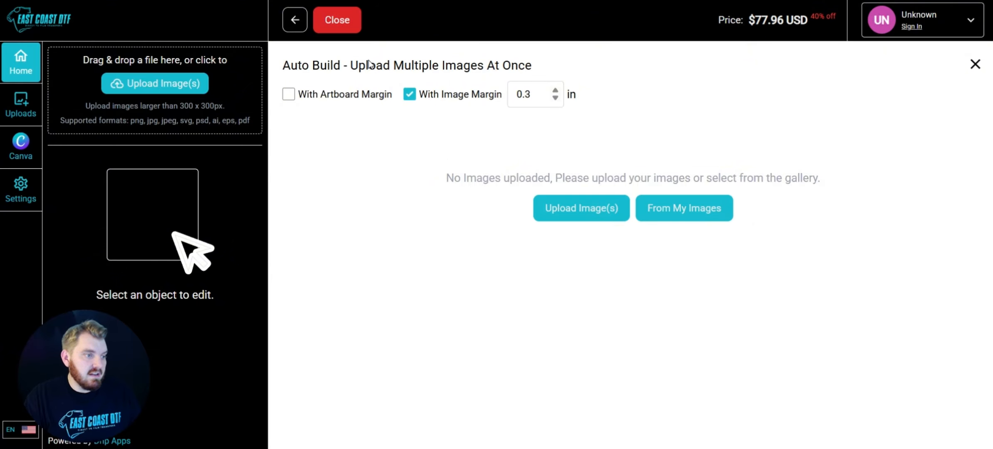
pyautogui.click(567, 207)
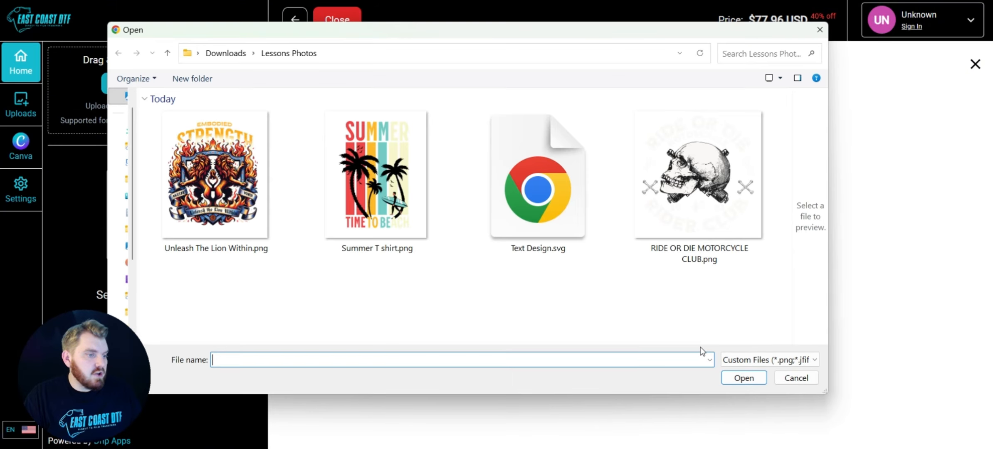
pyautogui.doubleClick(374, 172)
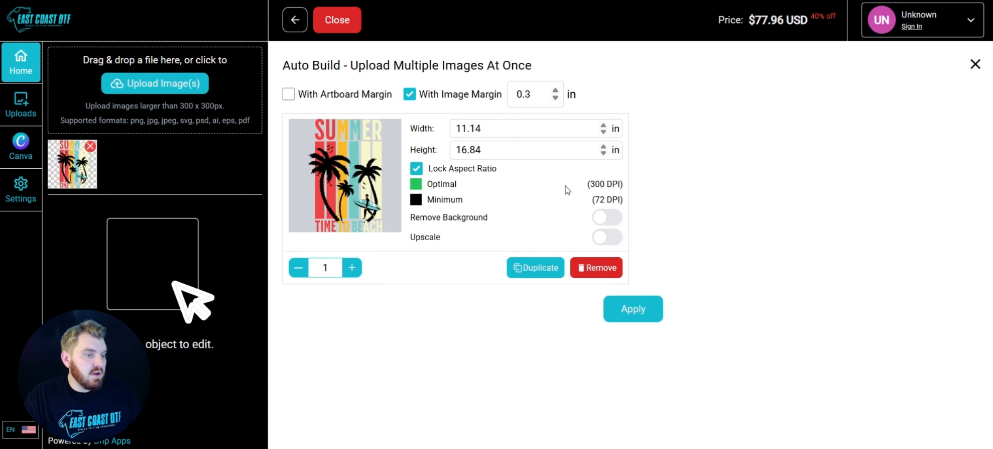
# Set the image width to 11.01 in and apply it to the gang sheet
pyautogui.click(605, 133)
pyautogui.click(604, 133)
pyautogui.click(604, 133)
pyautogui.click(604, 133)
pyautogui.click(605, 133)
pyautogui.click(604, 125)
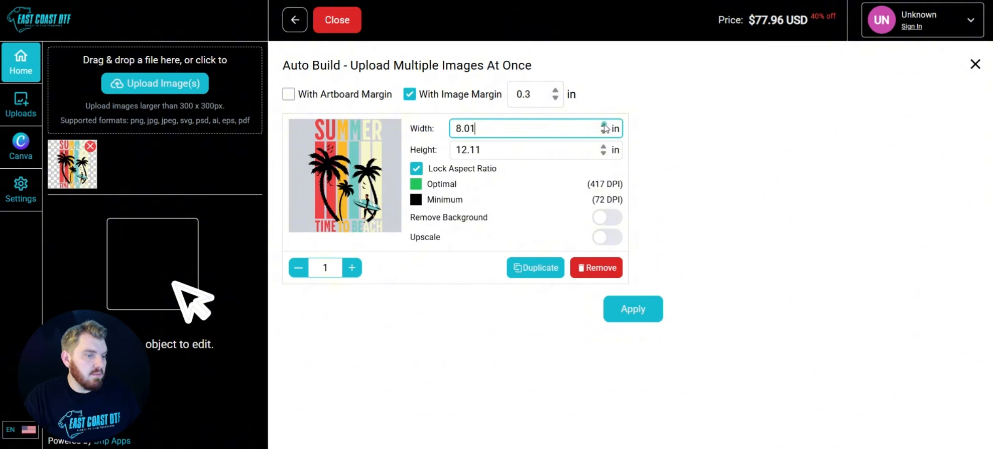
pyautogui.click(604, 125)
pyautogui.click(605, 125)
pyautogui.click(604, 126)
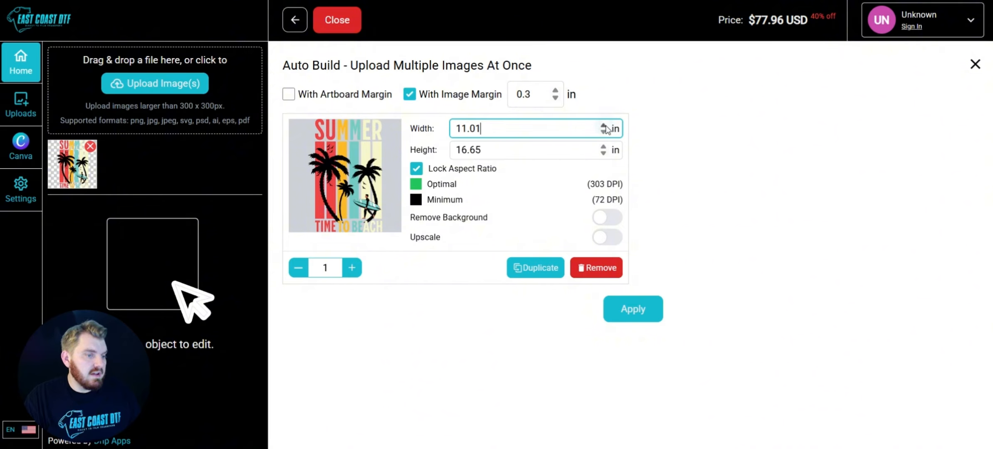
pyautogui.click(603, 126)
pyautogui.click(603, 126)
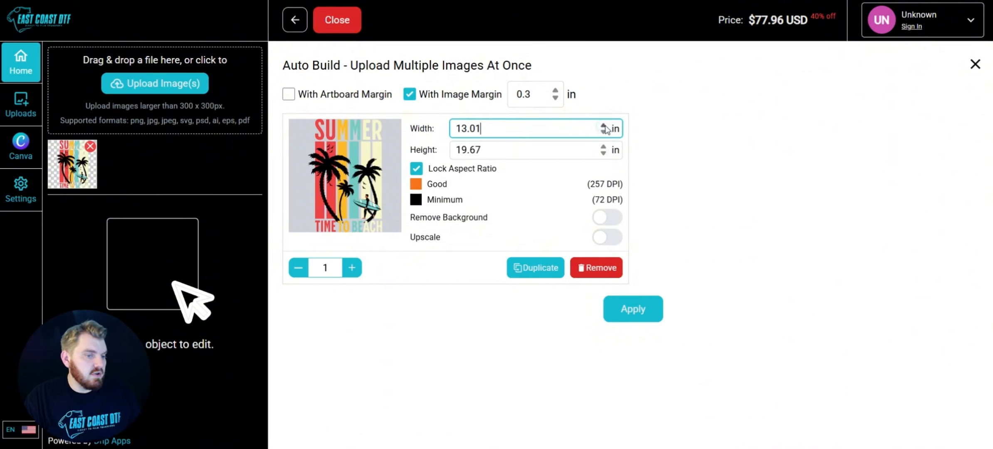
pyautogui.click(604, 126)
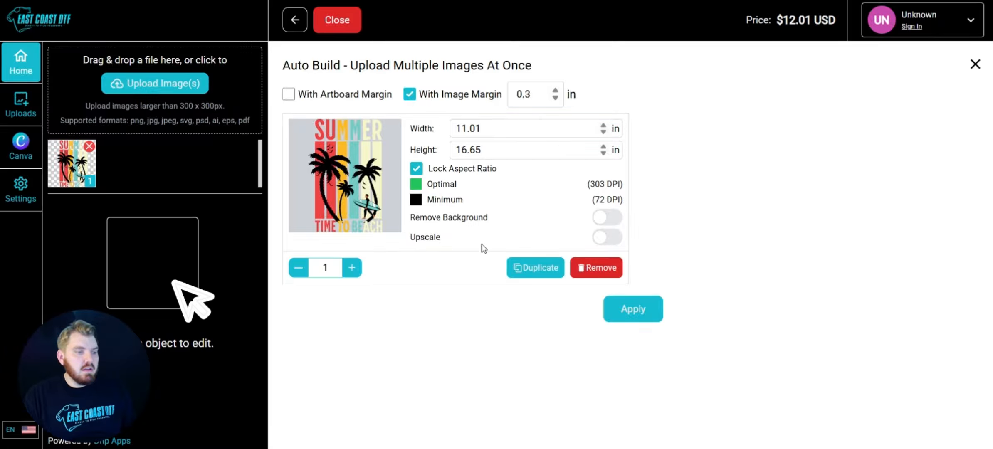
pyautogui.click(632, 315)
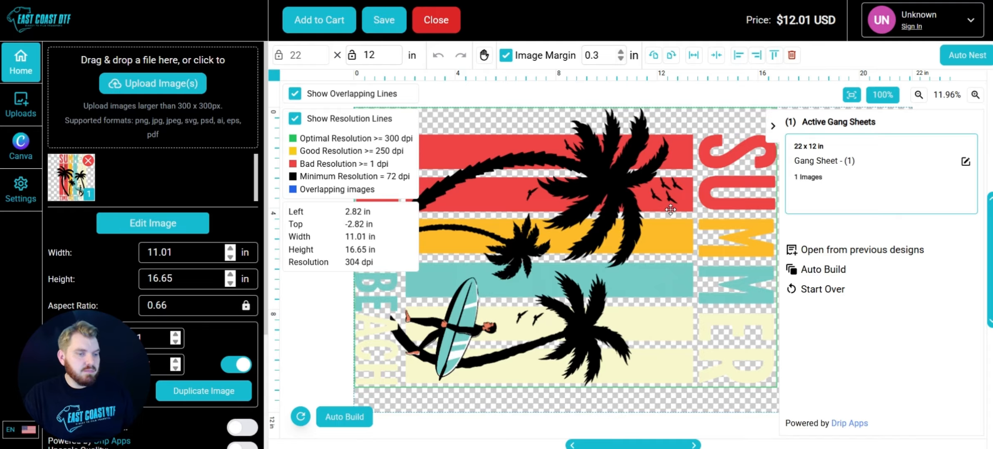
# Drag the design down the sheet, extending the gang sheet length to about 43.57 in
pyautogui.click(921, 98)
pyautogui.click(920, 95)
pyautogui.click(920, 95)
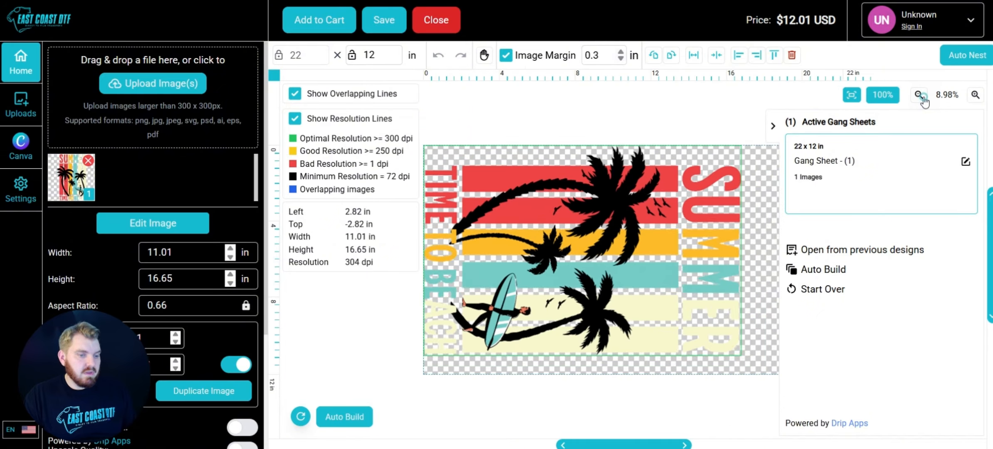
pyautogui.click(920, 95)
pyautogui.click(920, 95)
pyautogui.click(921, 96)
pyautogui.click(921, 96)
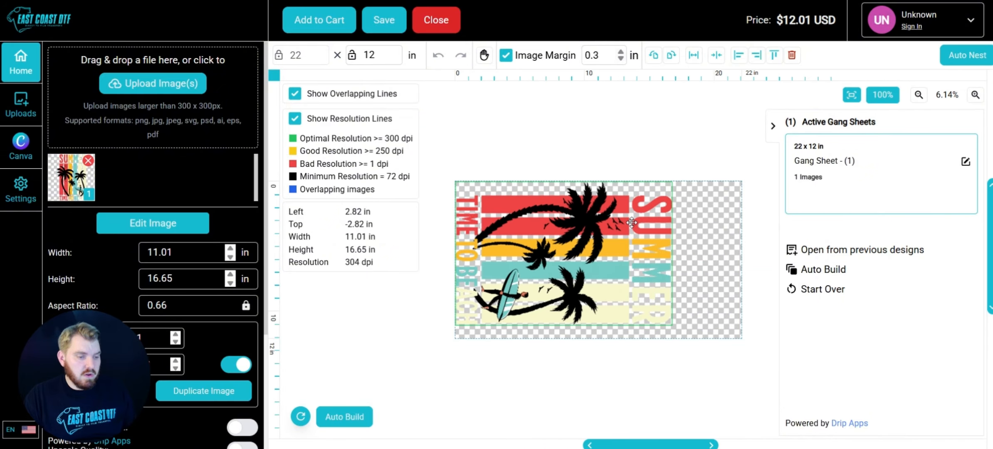
pyautogui.scroll(2, 632, 223)
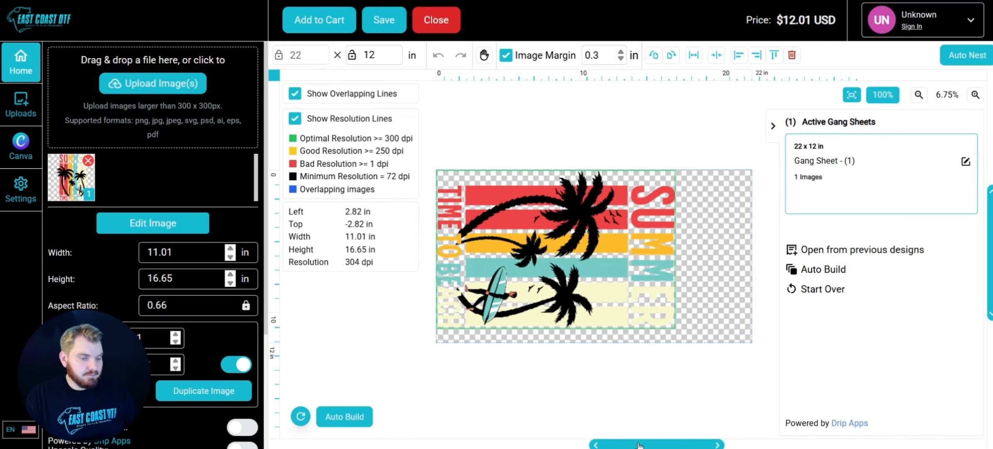
pyautogui.moveTo(639, 446); pyautogui.dragTo(647, 445)
pyautogui.moveTo(586, 242); pyautogui.dragTo(632, 243)
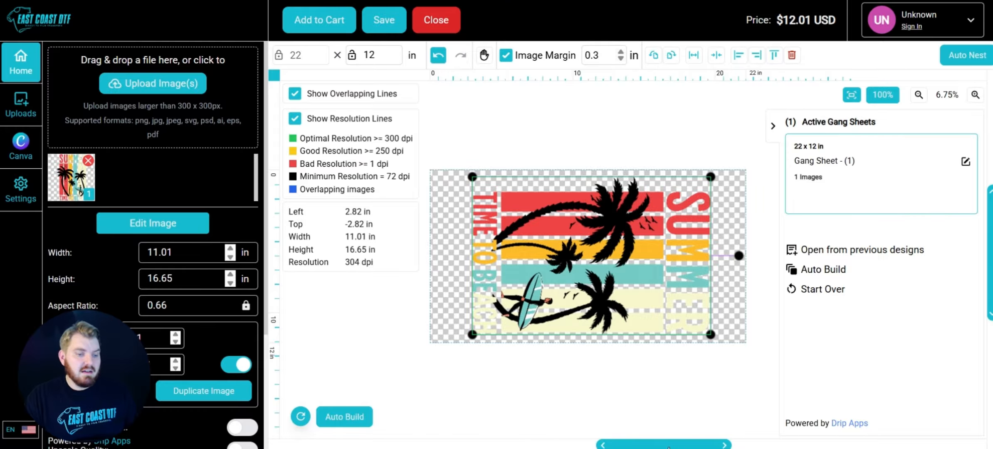
pyautogui.scroll(-3, 591, 276)
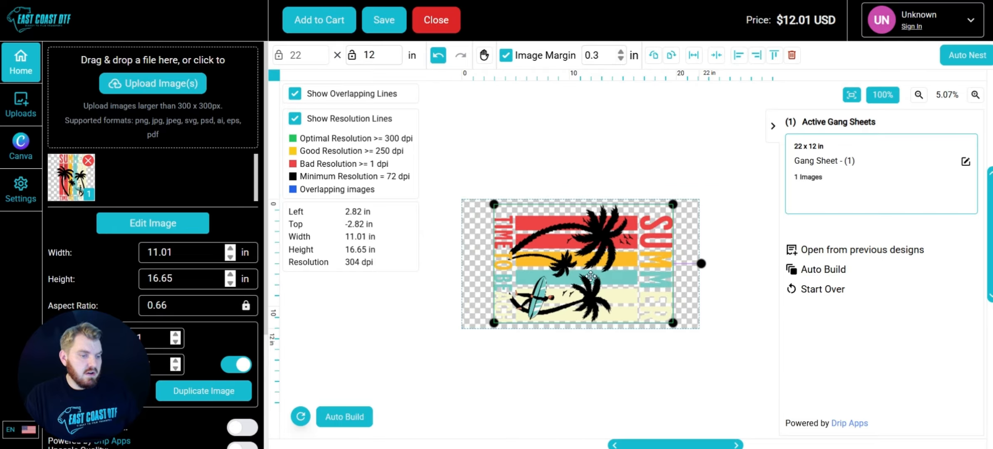
pyautogui.moveTo(590, 276); pyautogui.dragTo(591, 229)
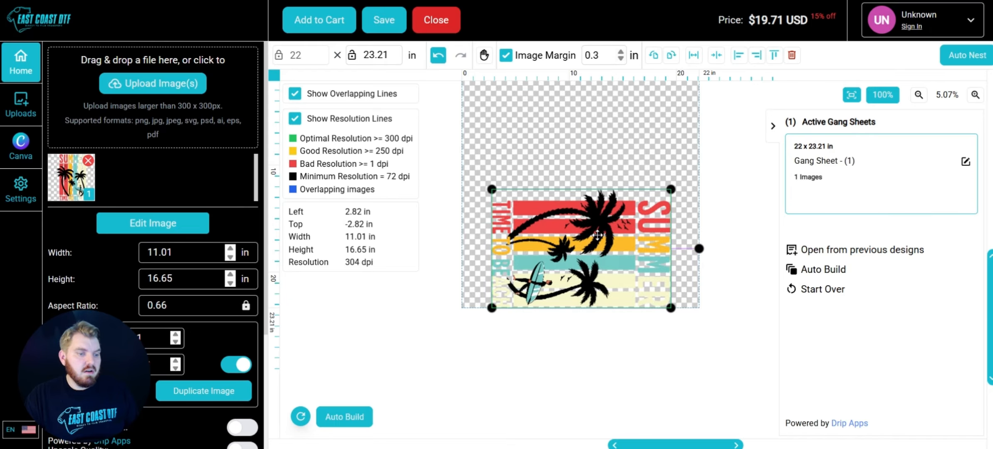
pyautogui.moveTo(596, 254)
pyautogui.mouseDown()
pyautogui.moveTo(597, 288)
pyautogui.moveTo(596, 236)
pyautogui.moveTo(594, 258)
pyautogui.mouseUp()
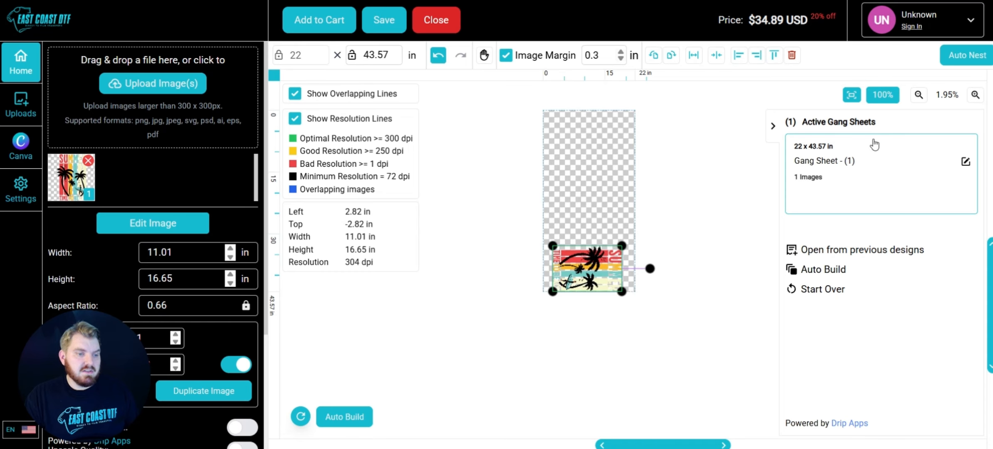
pyautogui.scroll(2, 602, 293)
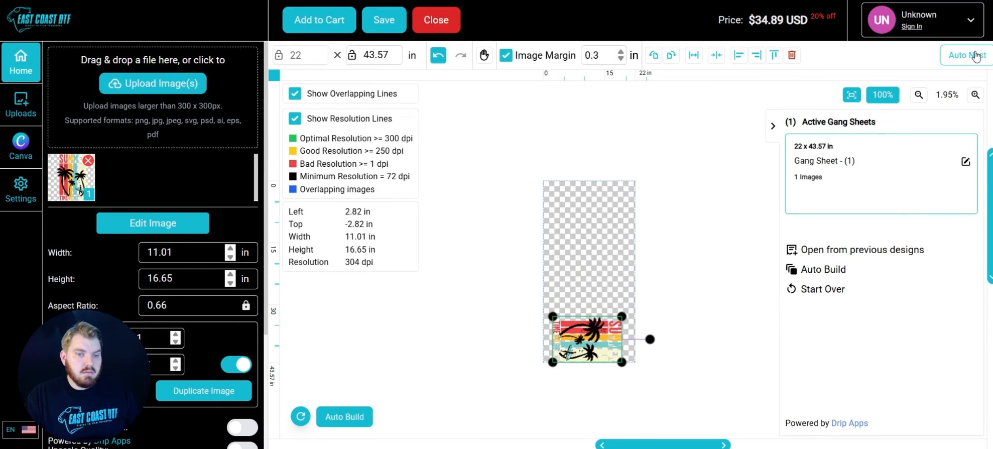
# Auto-nest the design on the sheet and center it horizontally
pyautogui.click(966, 55)
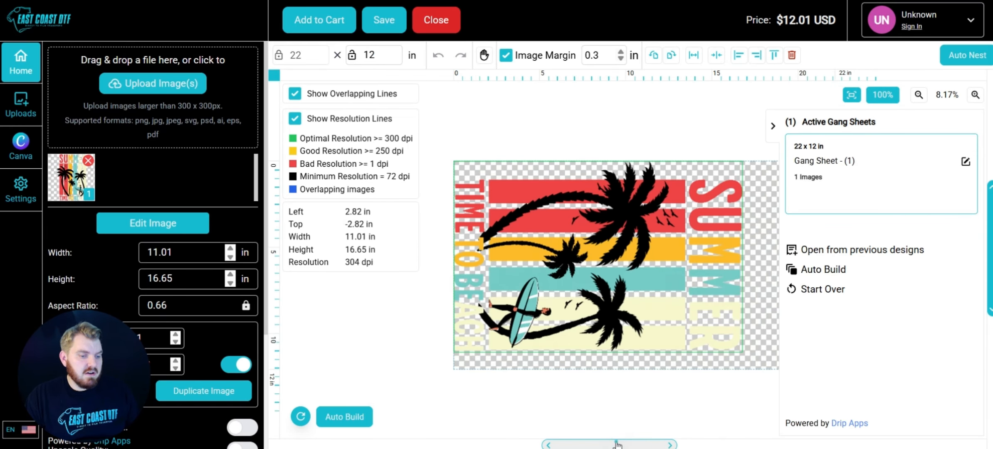
pyautogui.moveTo(619, 445); pyautogui.dragTo(656, 440)
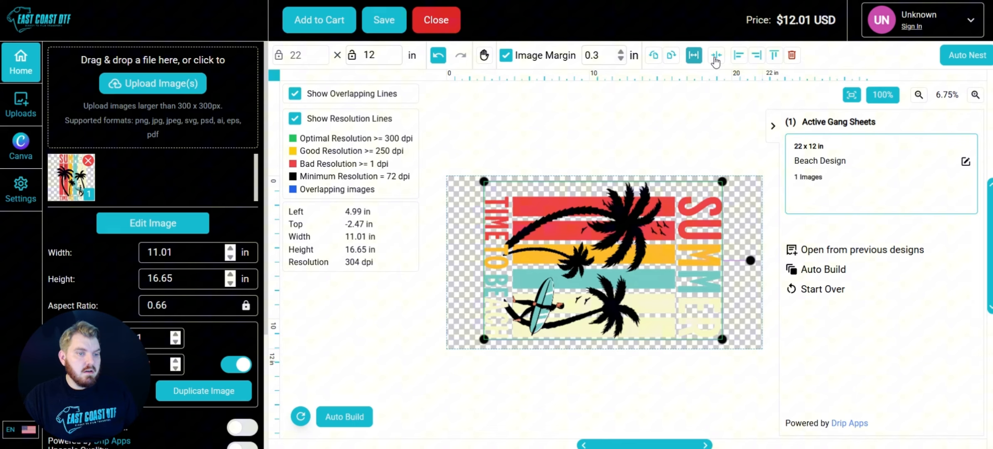
pyautogui.click(717, 58)
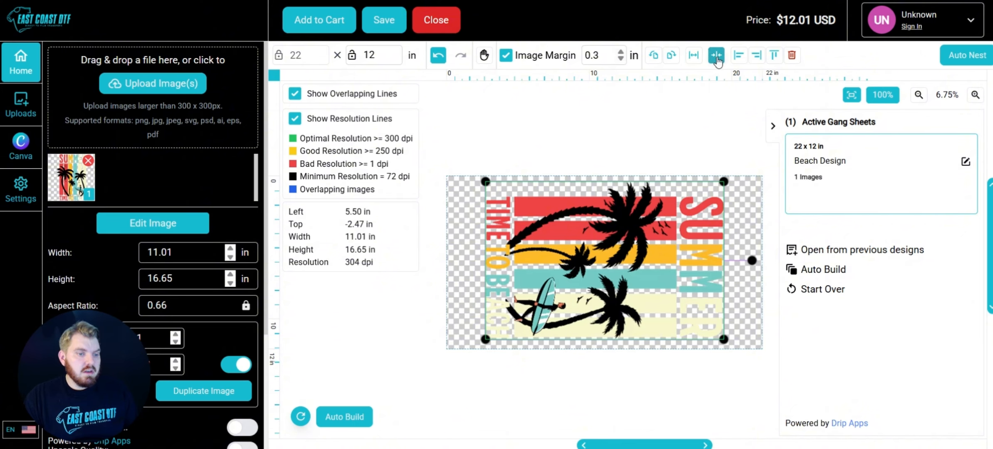
# Try stretching the design to fill the sheet width, and undo it
pyautogui.click(693, 55)
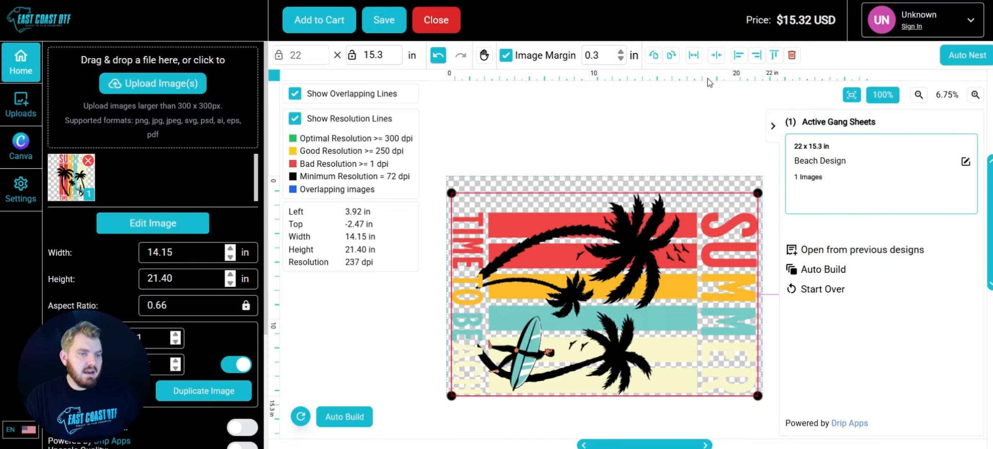
pyautogui.hotkey('ctrl', 'z')
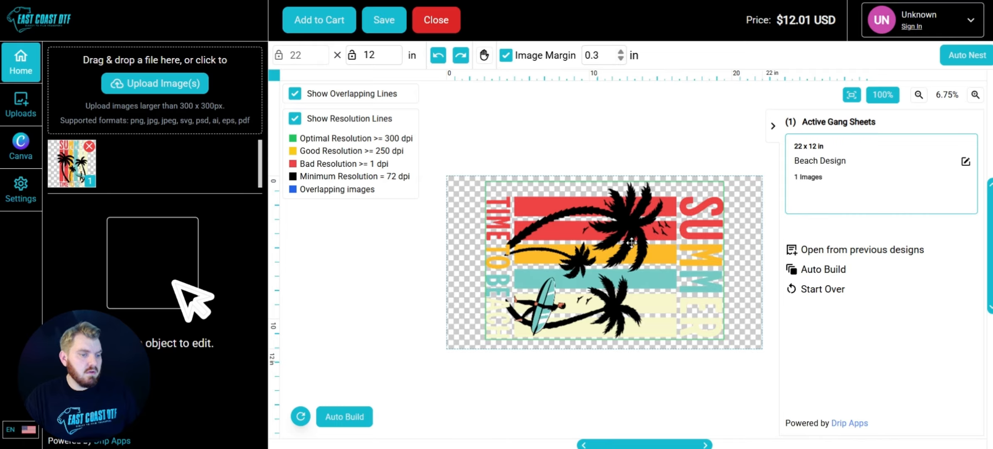
# Nudge the design slightly upward on the sheet and deselect it
pyautogui.moveTo(622, 273); pyautogui.dragTo(626, 236)
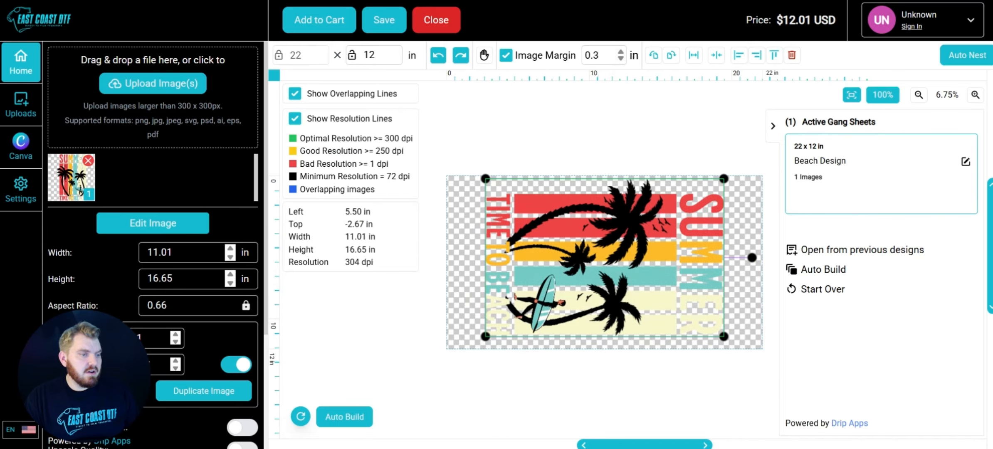
pyautogui.click(615, 153)
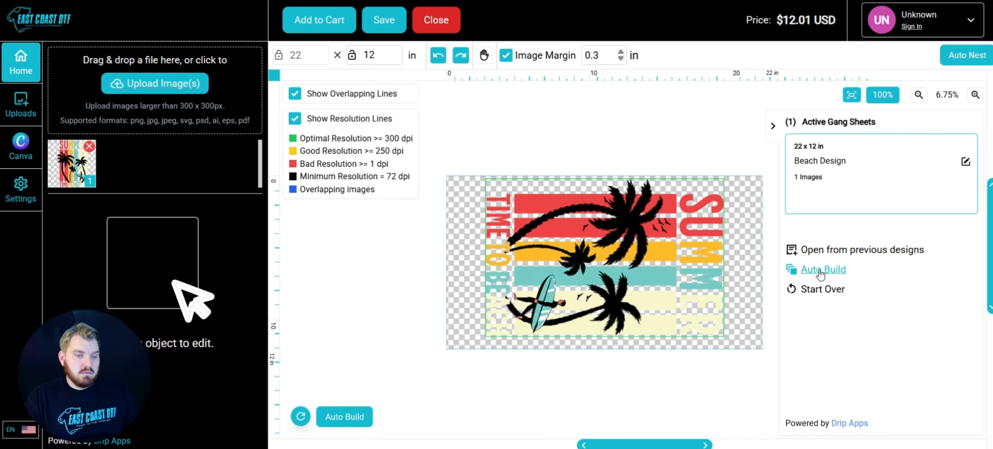
# Reopen Auto Build and raise the design's quantity to 25 copies
pyautogui.click(348, 416)
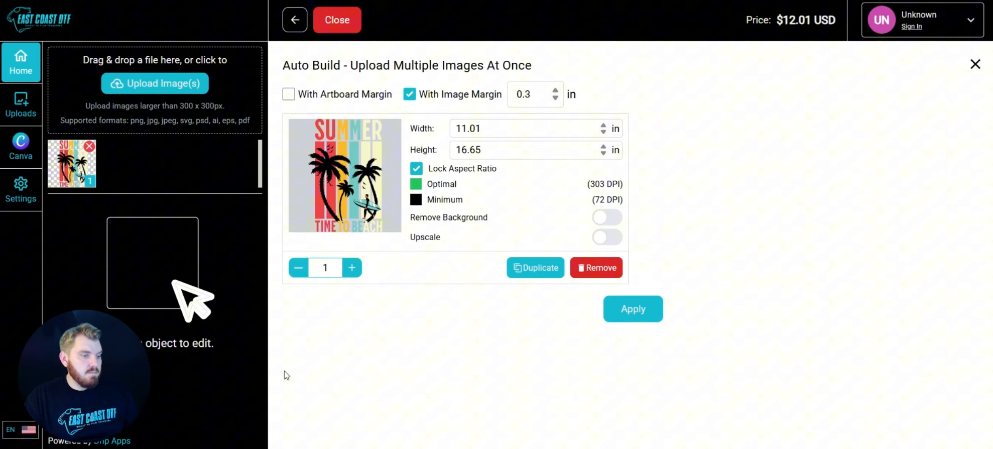
pyautogui.click(352, 275)
pyautogui.click(352, 274)
pyautogui.click(352, 274)
pyautogui.click(352, 275)
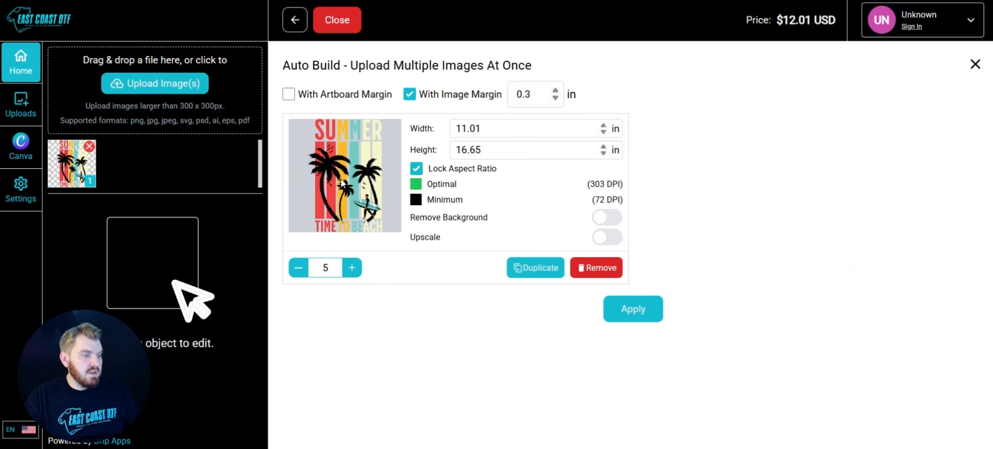
pyautogui.click(353, 270)
pyautogui.click(352, 269)
pyautogui.click(354, 271)
pyautogui.click(354, 271)
pyautogui.click(354, 271)
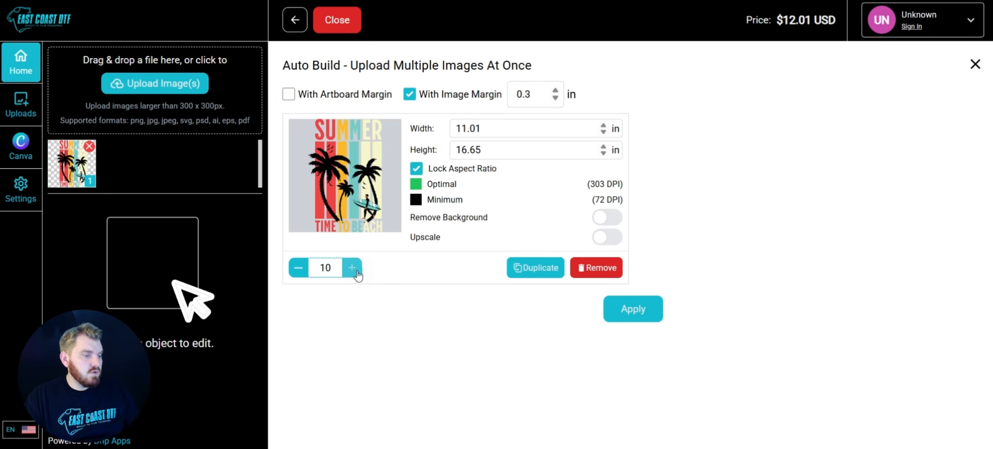
pyautogui.click(355, 271)
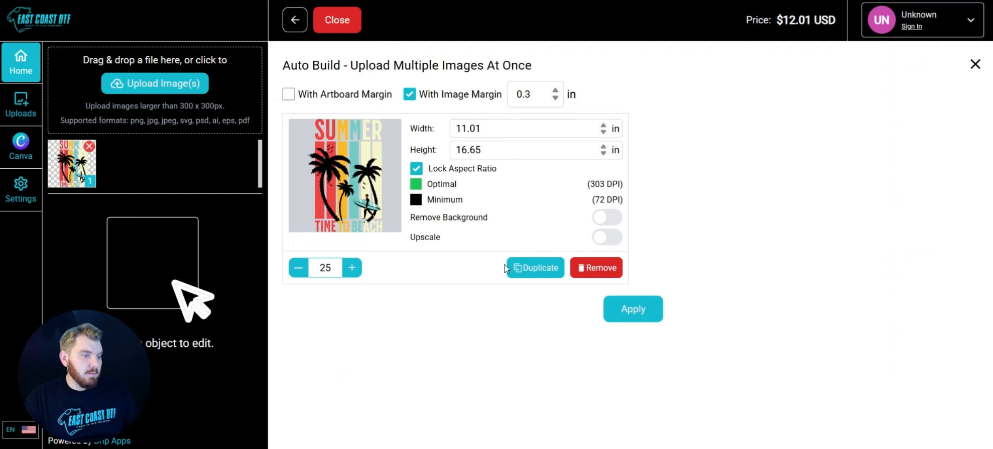
# Set the design width to 10 in and apply the auto build to the sheet
pyautogui.moveTo(495, 129); pyautogui.dragTo(455, 129)
pyautogui.click(522, 203)
pyautogui.click(486, 131)
pyautogui.click(523, 218)
pyautogui.write('10')
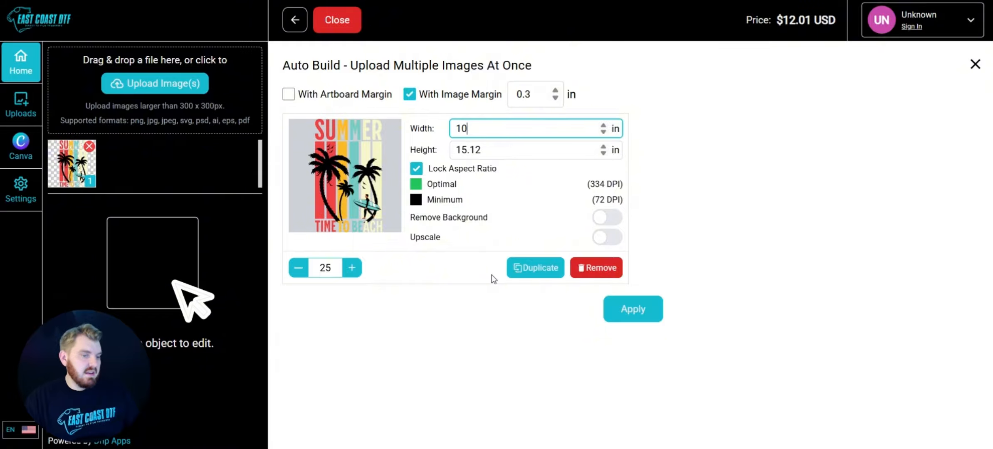
pyautogui.click(508, 166)
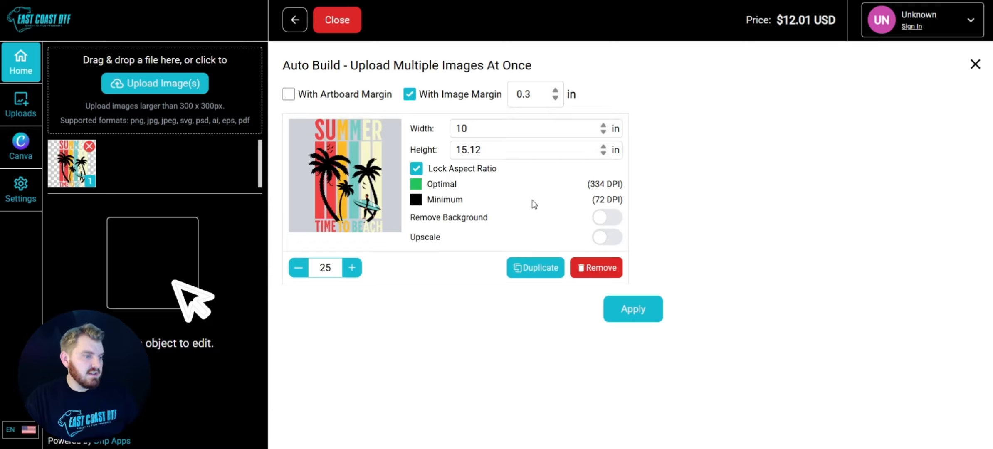
pyautogui.click(646, 315)
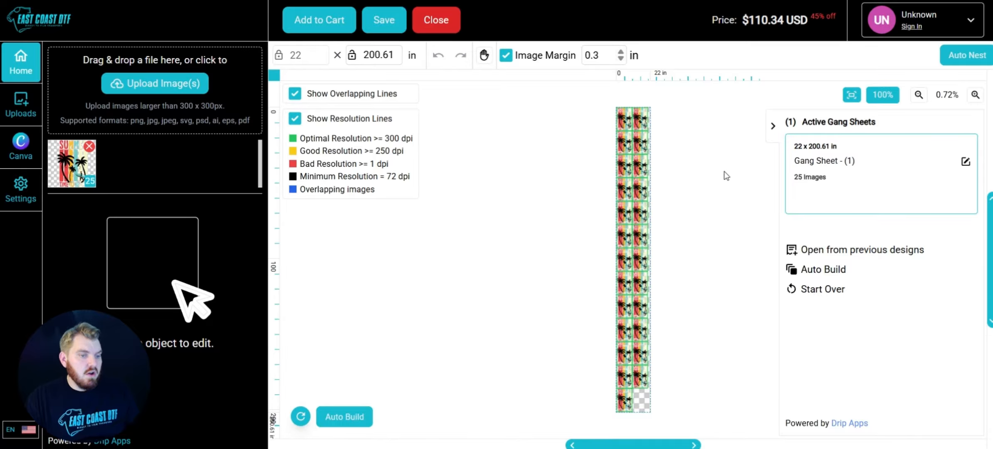
# Move the top-right copy of the design to the sheet's right edge
pyautogui.scroll(5, 630, 177)
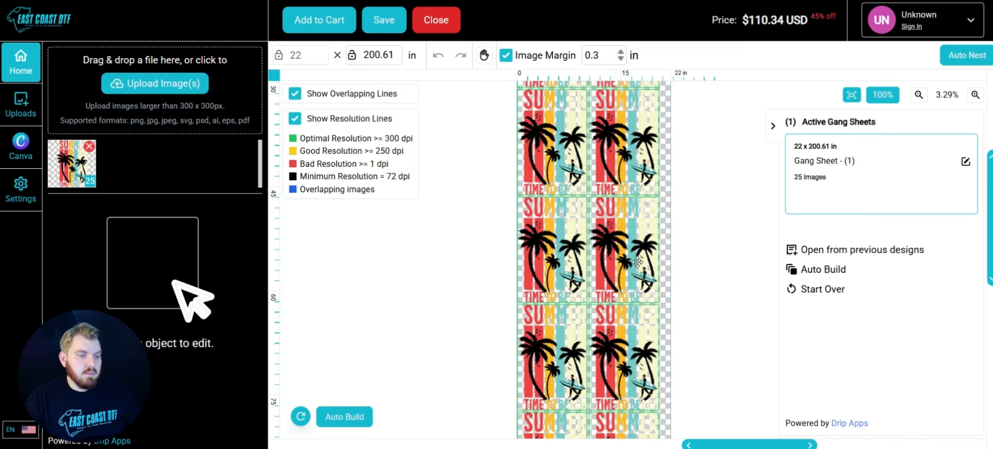
pyautogui.scroll(3, 637, 262)
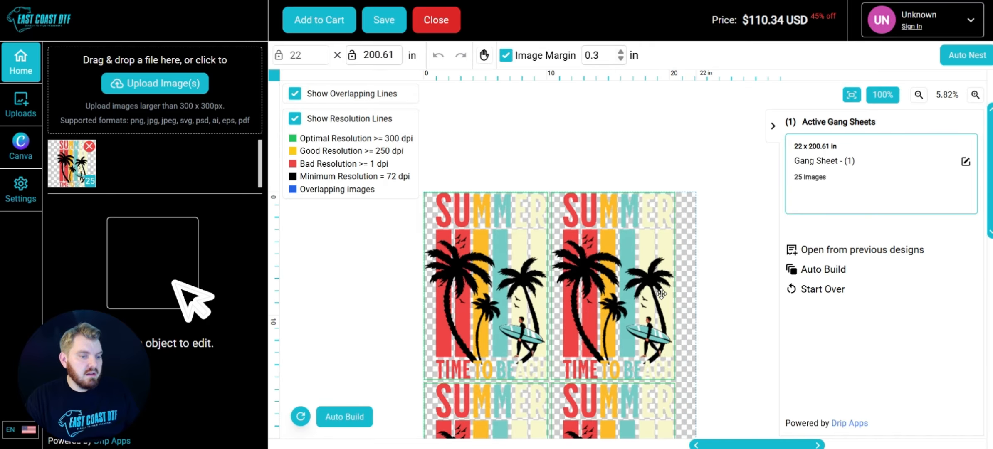
pyautogui.scroll(-1, 661, 293)
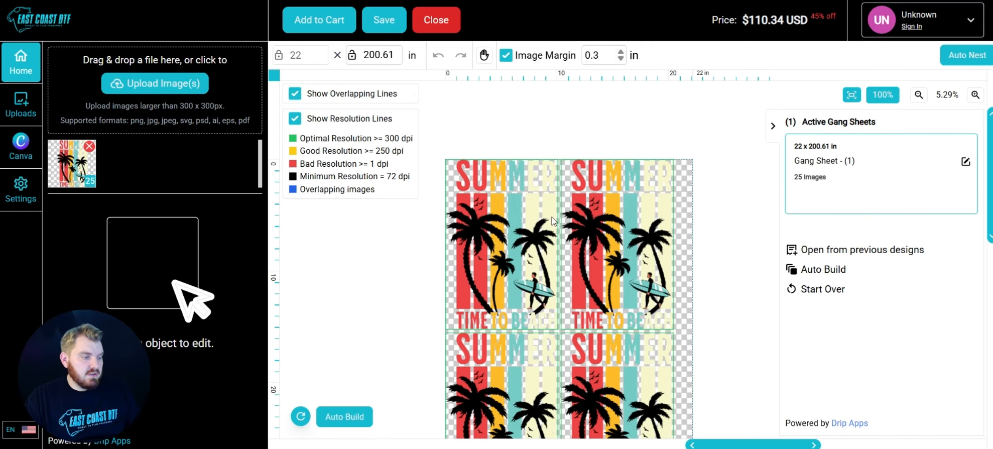
pyautogui.scroll(-1, 516, 287)
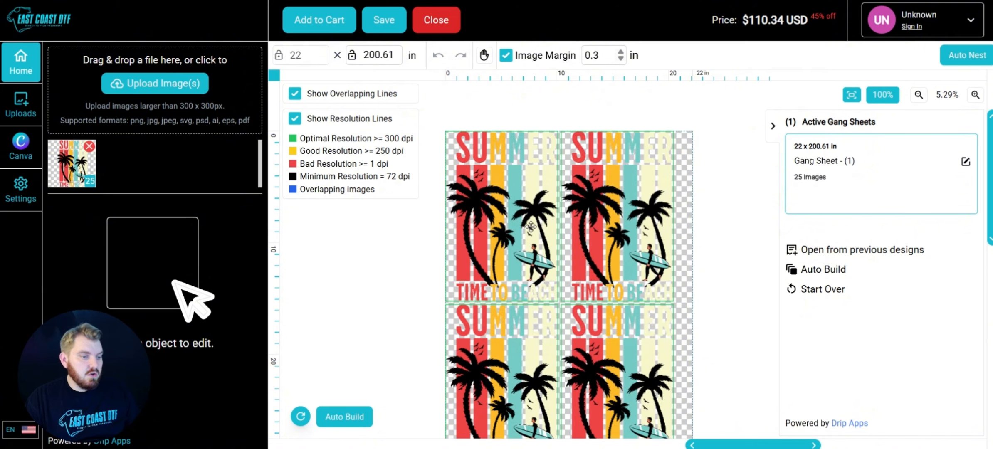
pyautogui.moveTo(599, 233); pyautogui.dragTo(619, 233)
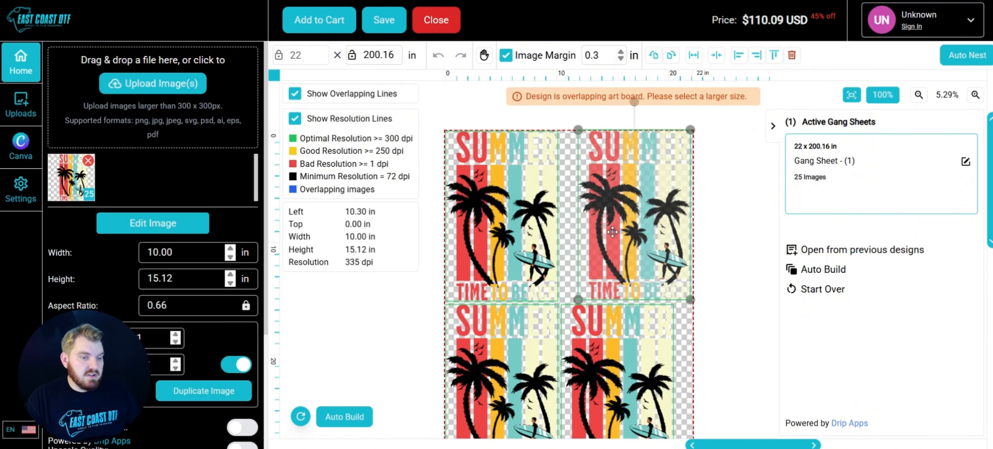
pyautogui.click(769, 270)
pyautogui.moveTo(669, 257); pyautogui.dragTo(668, 259)
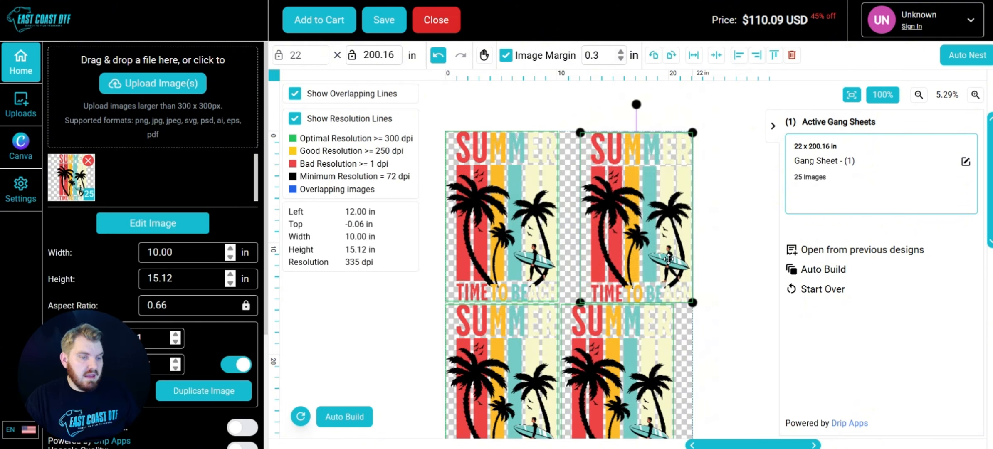
# Auto-nest the design copies on the gang sheet
pyautogui.click(713, 258)
pyautogui.moveTo(665, 210); pyautogui.dragTo(650, 211)
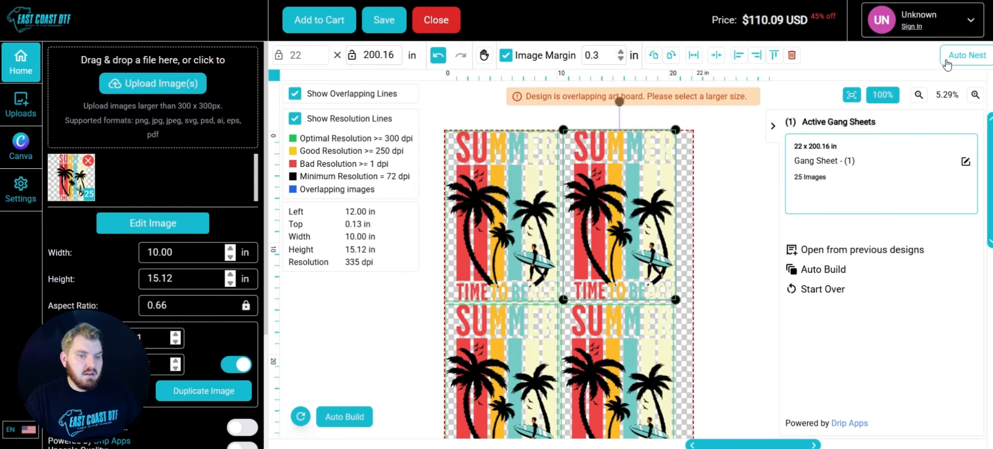
pyautogui.click(974, 60)
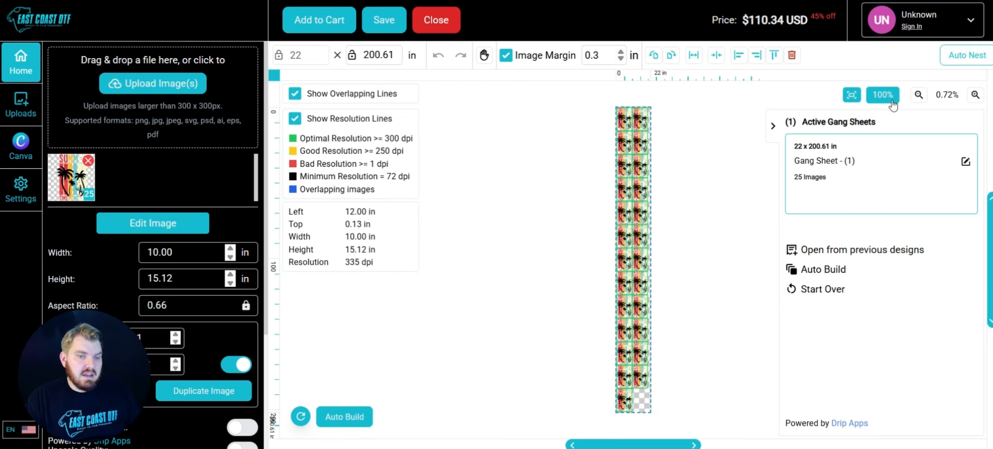
pyautogui.scroll(10, 639, 158)
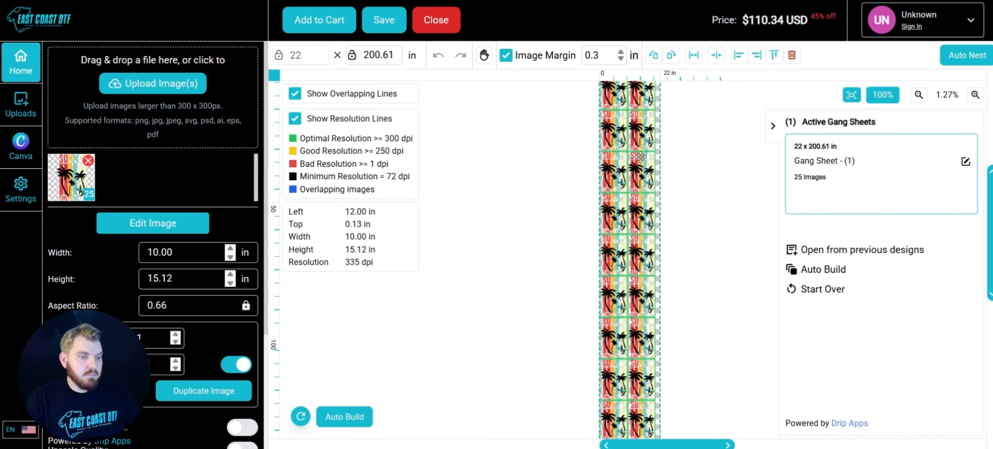
pyautogui.scroll(5, 640, 150)
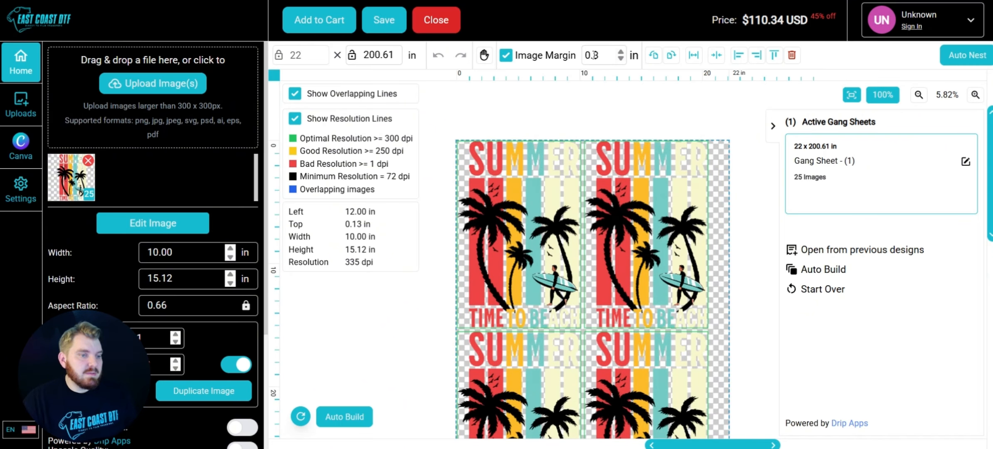
pyautogui.scroll(7, 582, 308)
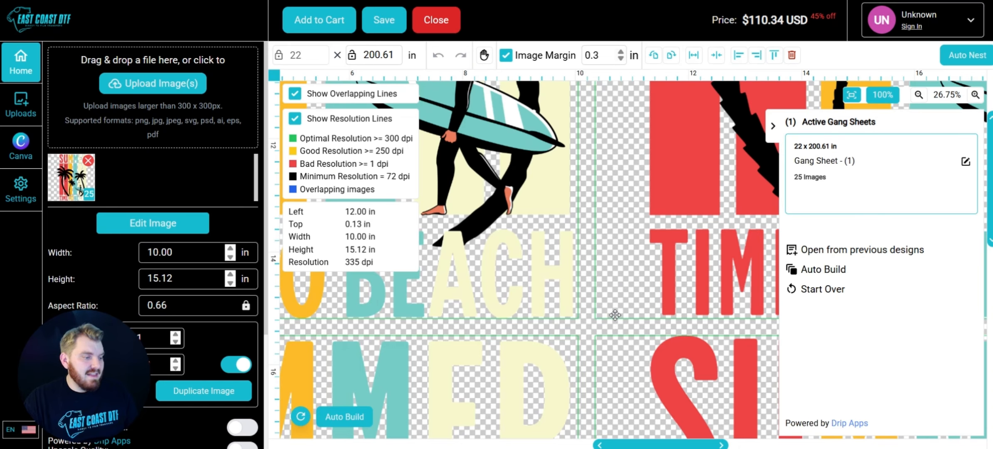
pyautogui.scroll(-10, 609, 305)
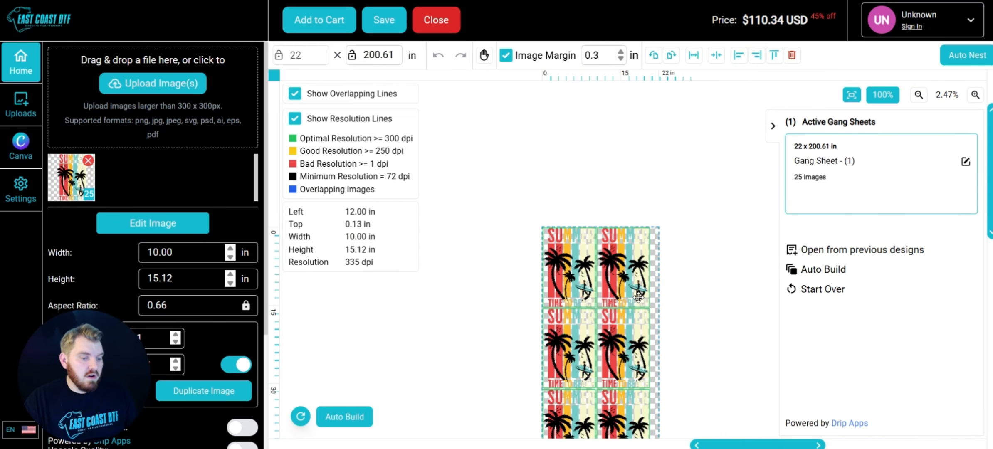
pyautogui.scroll(-1, 639, 298)
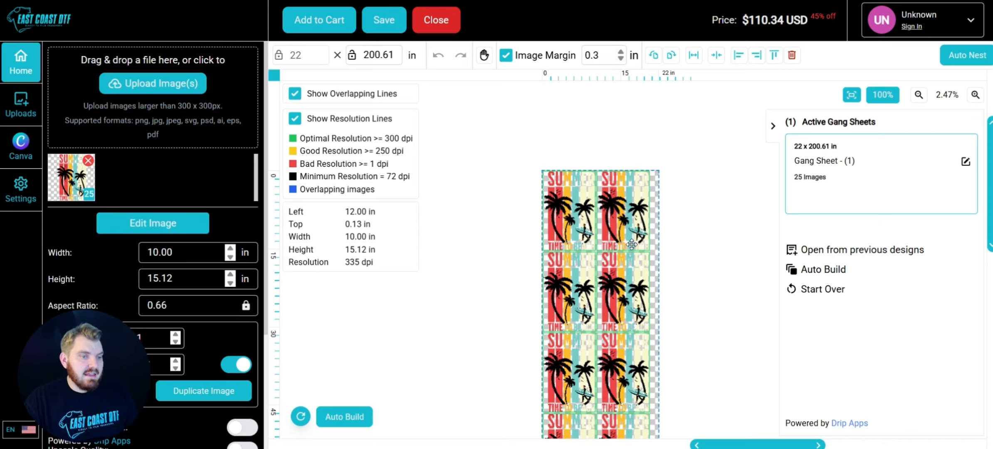
# Set the image margin to 0.5 in and auto-nest the sheet
pyautogui.click(599, 56)
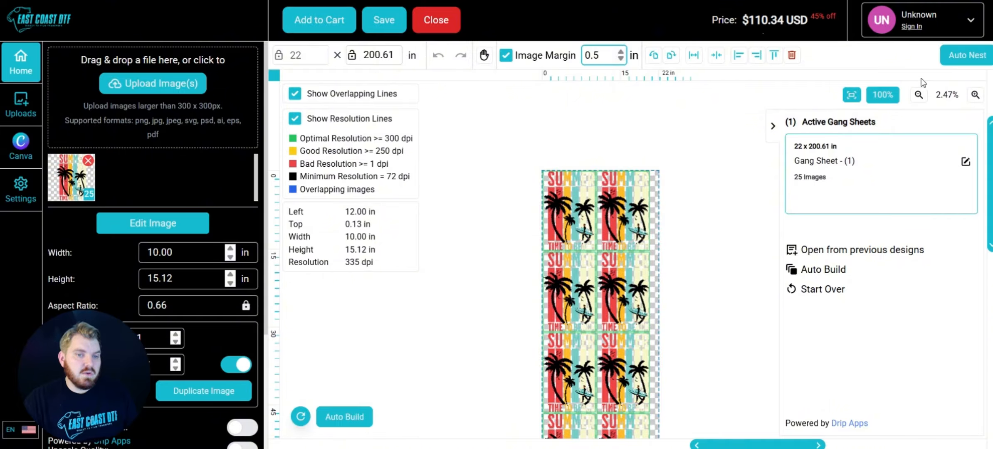
pyautogui.click(967, 62)
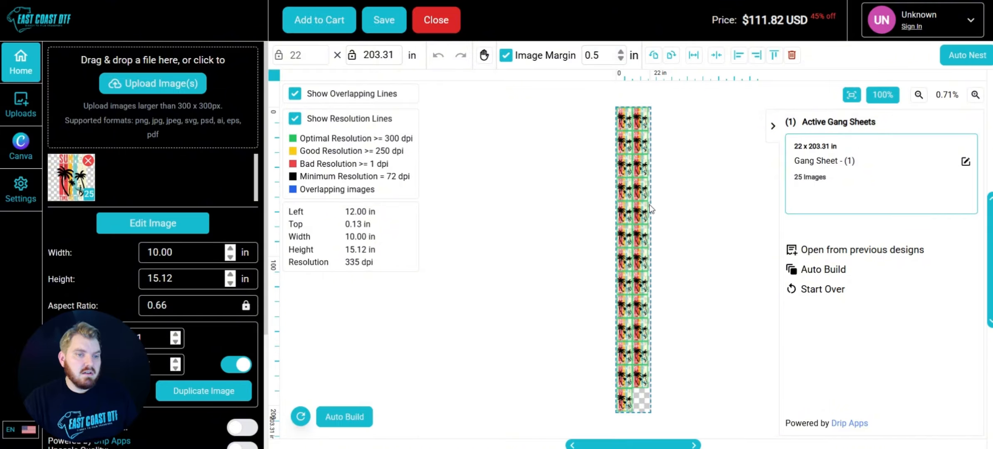
pyautogui.scroll(2, 619, 166)
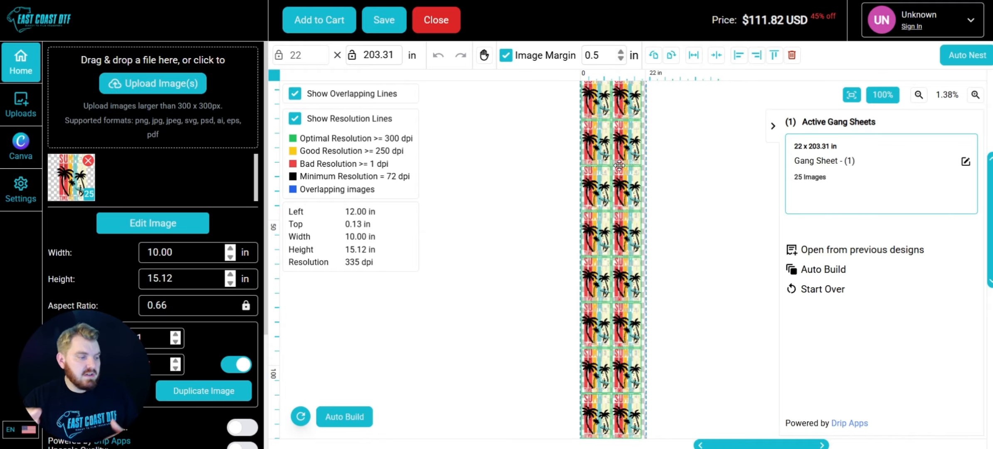
pyautogui.scroll(6, 615, 223)
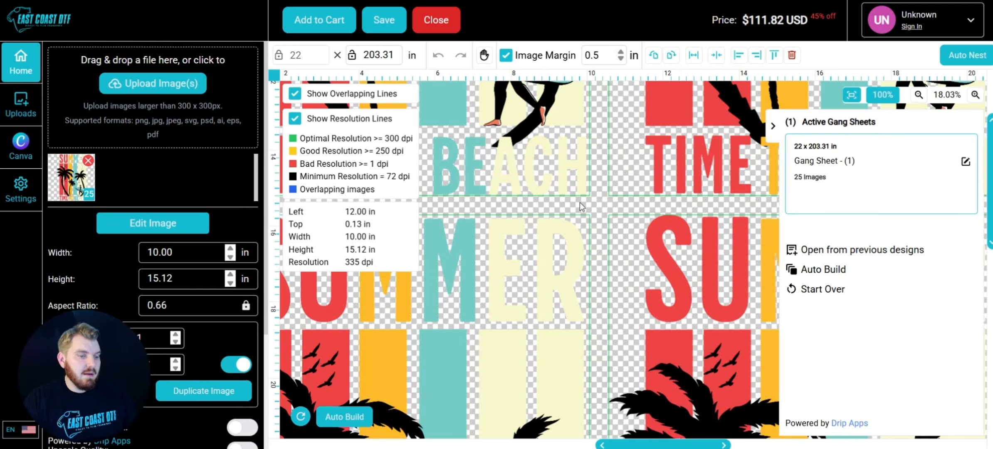
# Set the image margin back to 0.3 in and auto-nest the sheet again
pyautogui.click(598, 56)
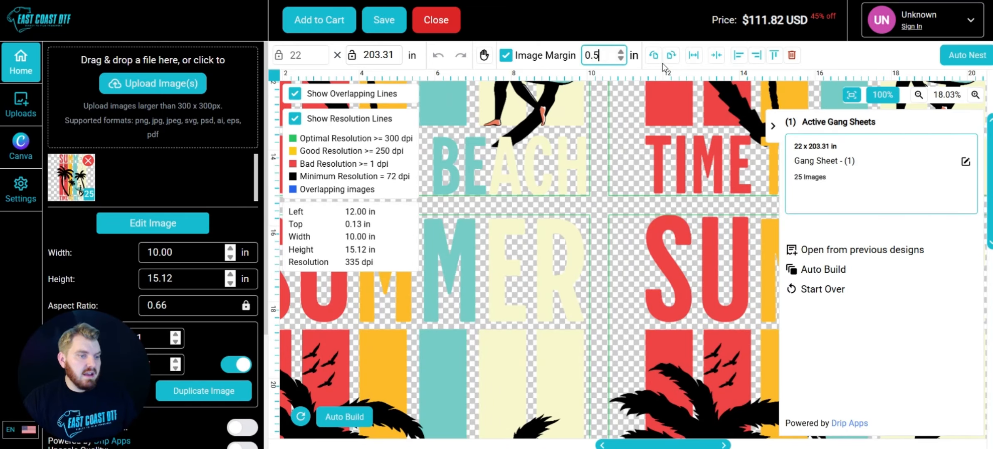
pyautogui.press('BackSpace')
pyautogui.write('3')
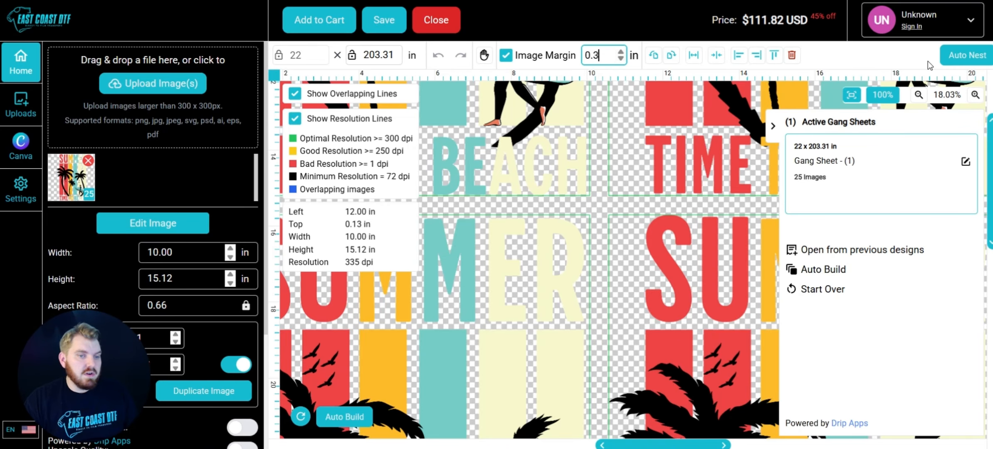
pyautogui.click(956, 55)
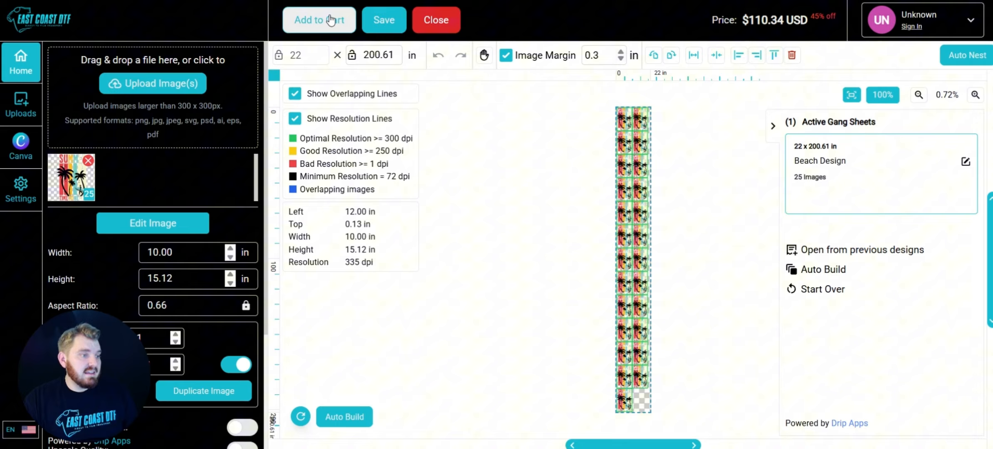
# Add the gang sheet to the cart, accepting the artwork rights agreement
pyautogui.click(329, 19)
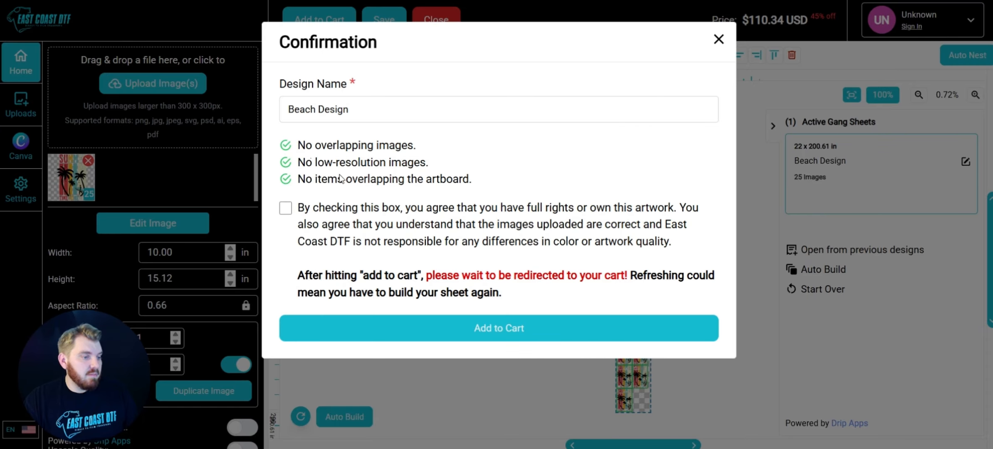
pyautogui.click(286, 208)
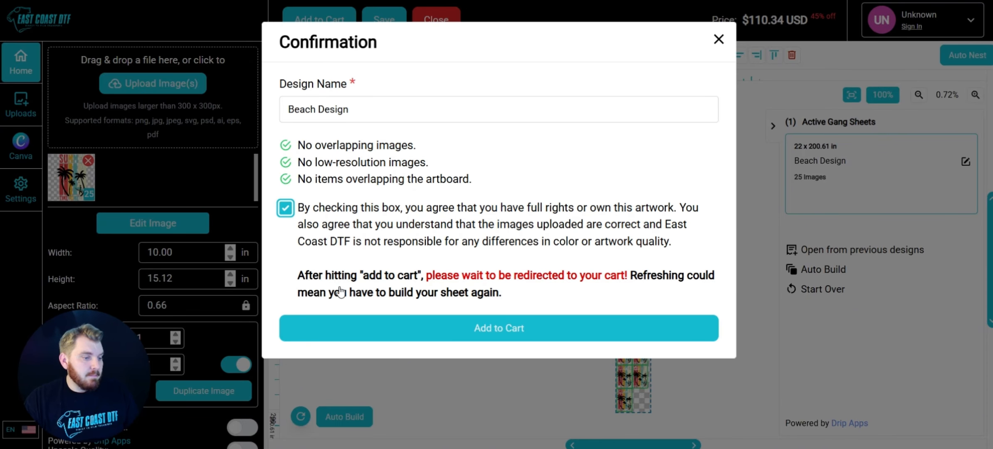
pyautogui.click(562, 333)
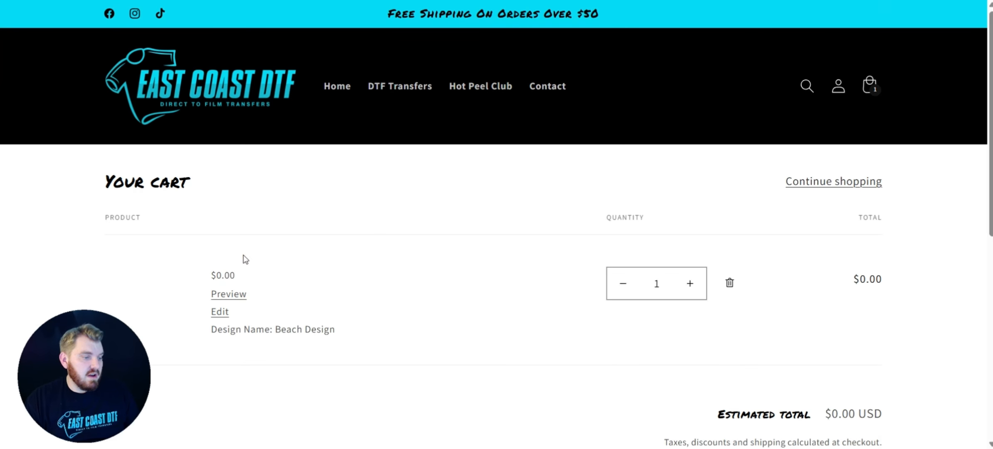
# Review the gang sheet item and estimated total in the cart
pyautogui.scroll(-2, 472, 329)
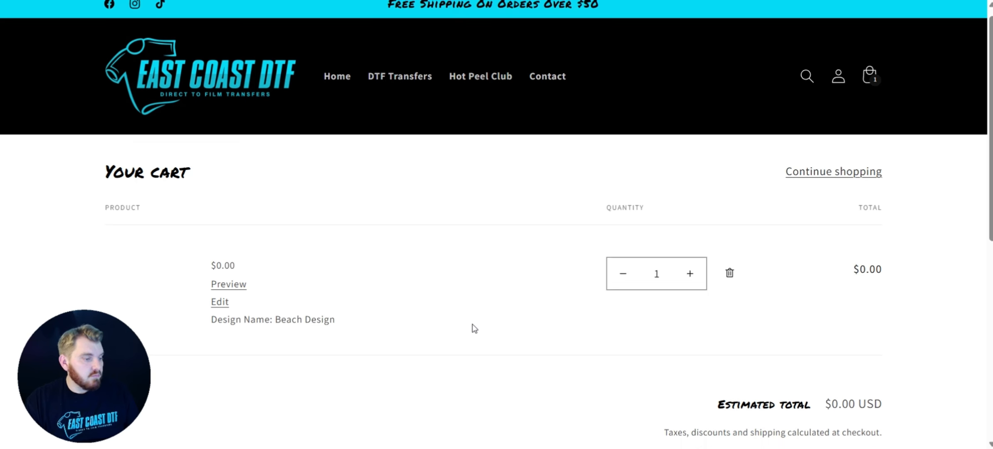
pyautogui.scroll(2, 472, 328)
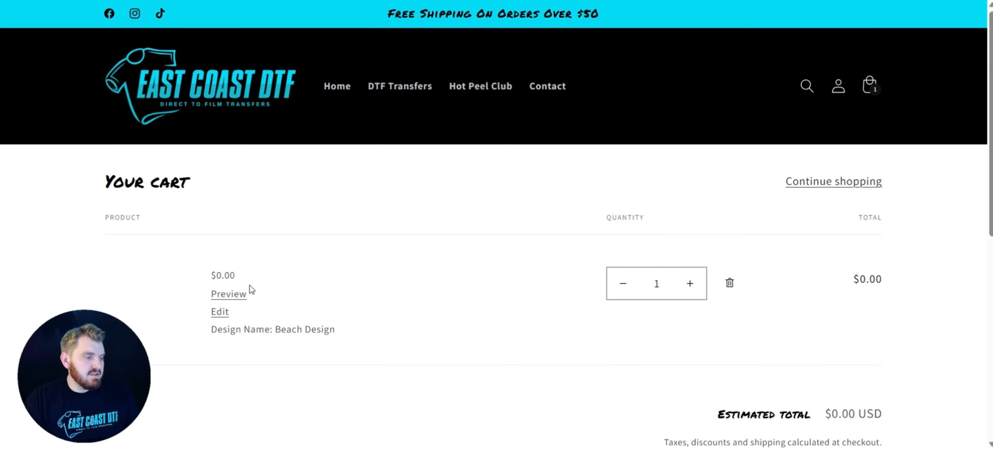
pyautogui.scroll(-2, 227, 266)
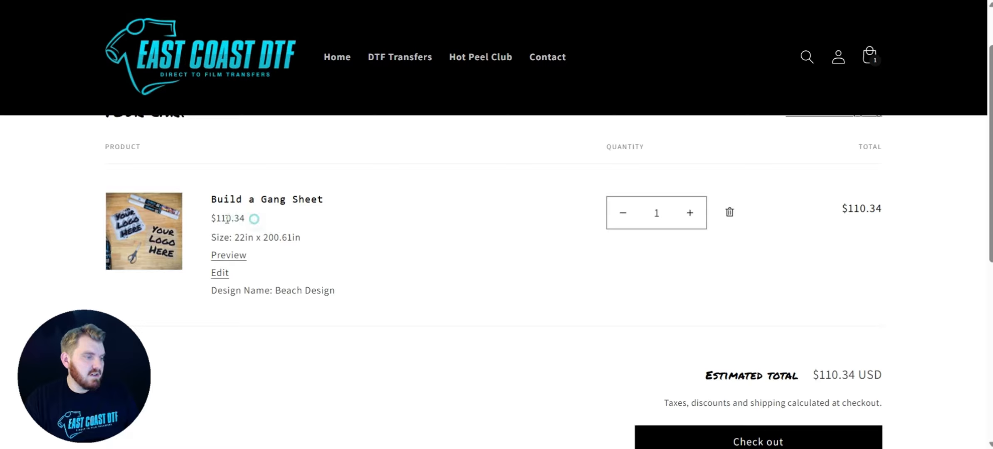
pyautogui.scroll(-3, 634, 286)
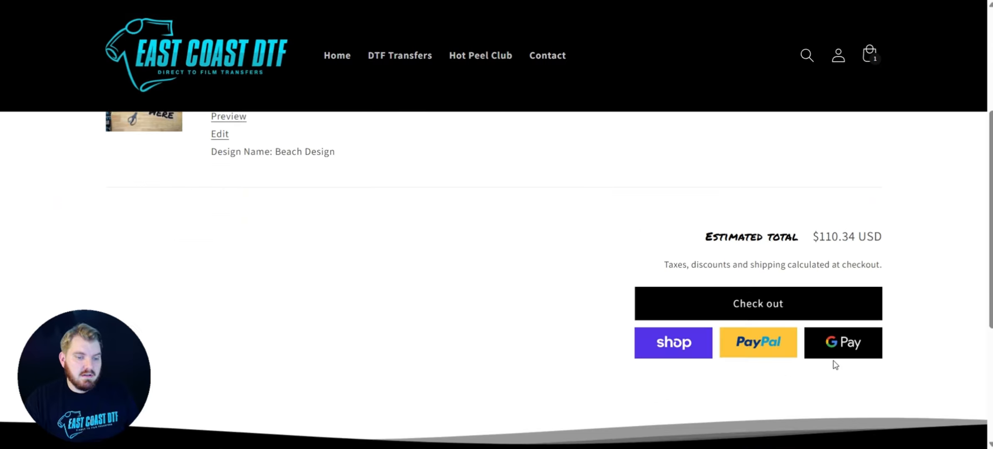
pyautogui.click(812, 298)
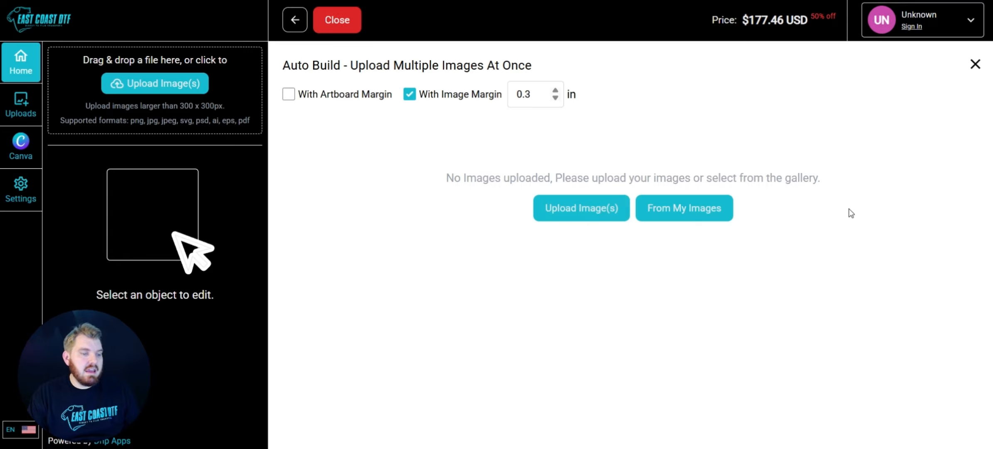
# Upload all four design images from the Lessons Photos folder into Auto Build
pyautogui.click(595, 206)
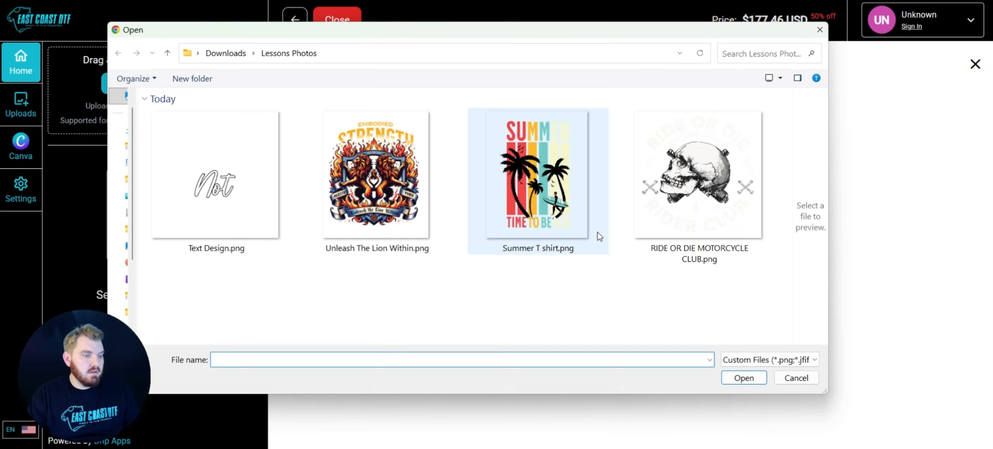
pyautogui.moveTo(771, 313); pyautogui.dragTo(224, 164)
pyautogui.click(745, 378)
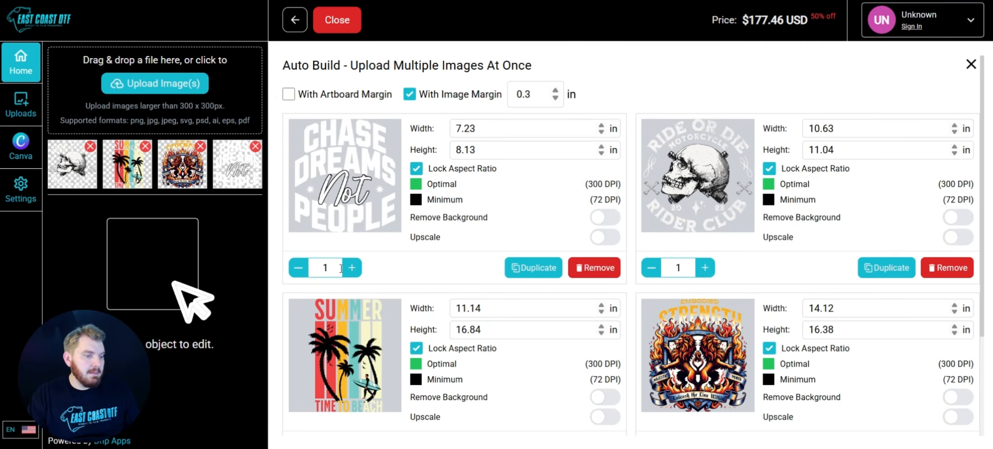
# Set every design's quantity to 10 and apply the auto build
pyautogui.click(689, 263)
pyautogui.scroll(-3, 515, 348)
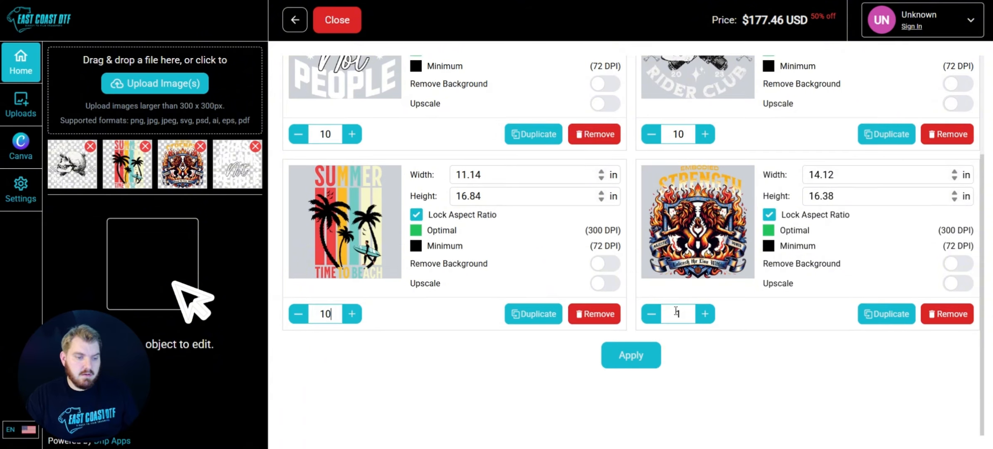
pyautogui.write('0')
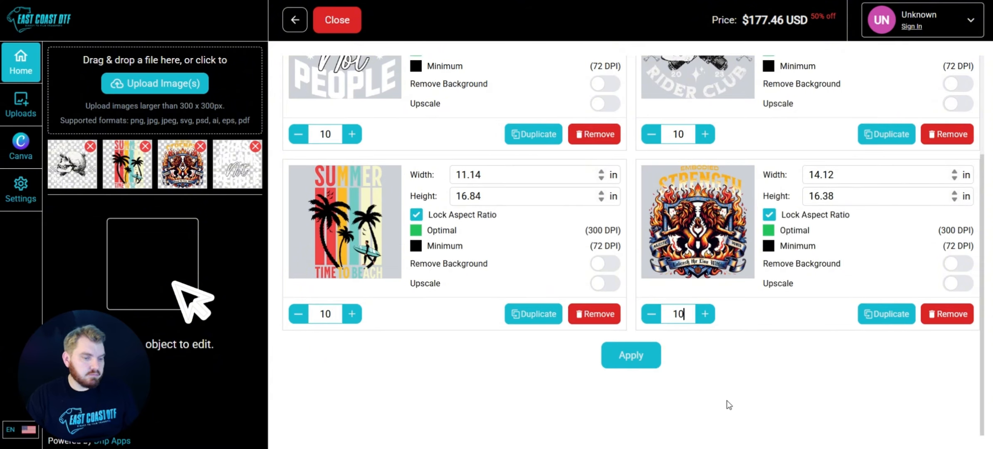
pyautogui.scroll(2, 340, 151)
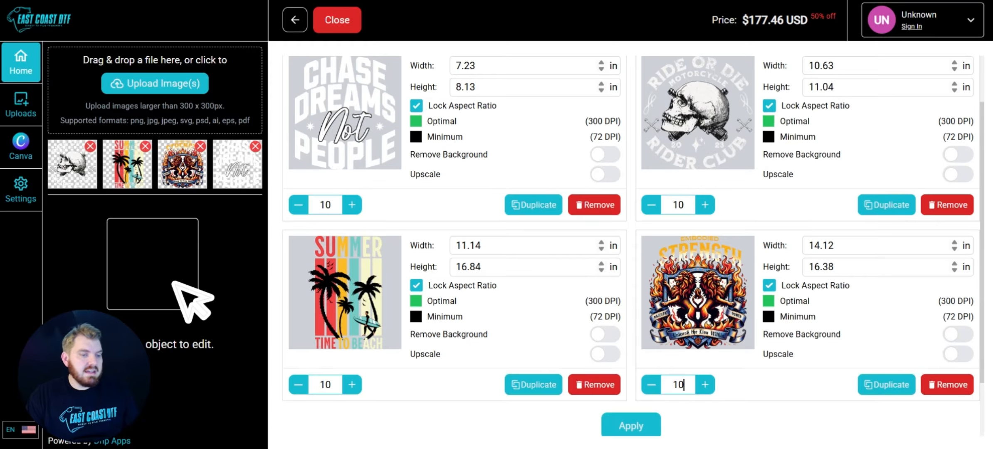
pyautogui.click(652, 433)
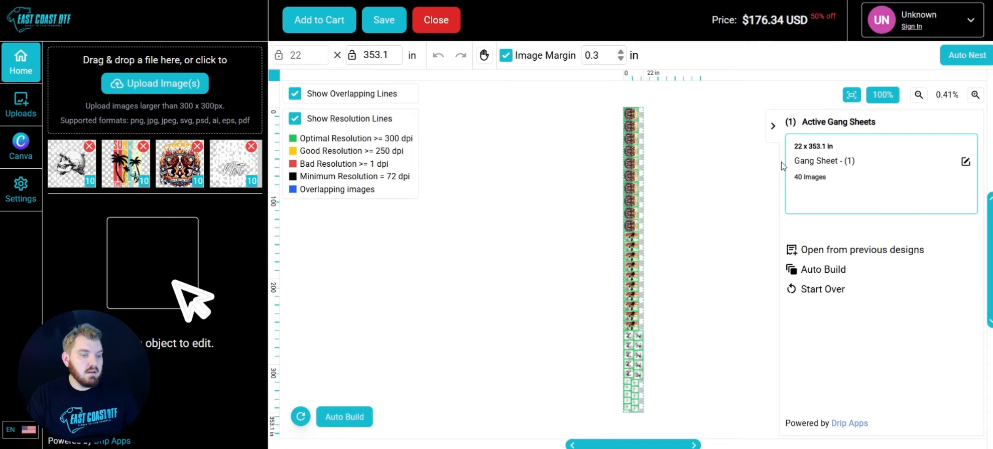
# Scroll through the built sheet to inspect how the designs are arranged
pyautogui.scroll(5, 639, 181)
pyautogui.scroll(-10, 620, 191)
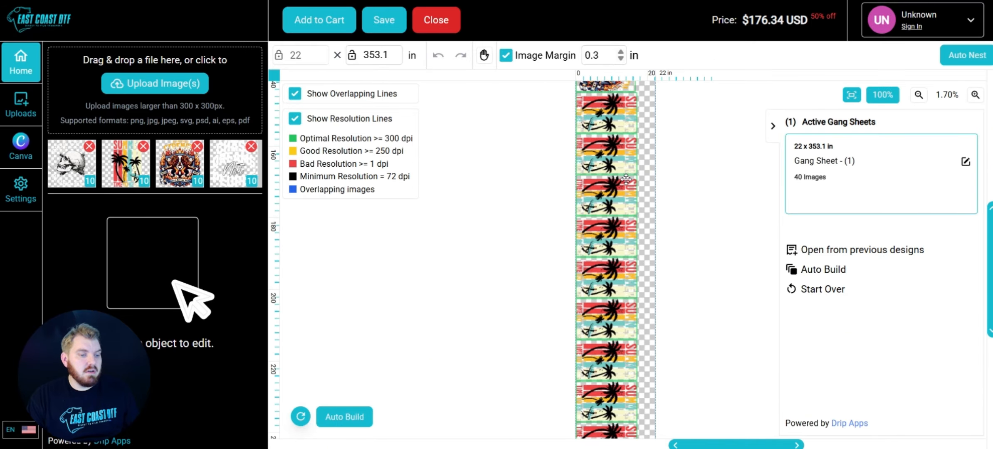
pyautogui.scroll(-10, 620, 191)
pyautogui.scroll(2, 622, 209)
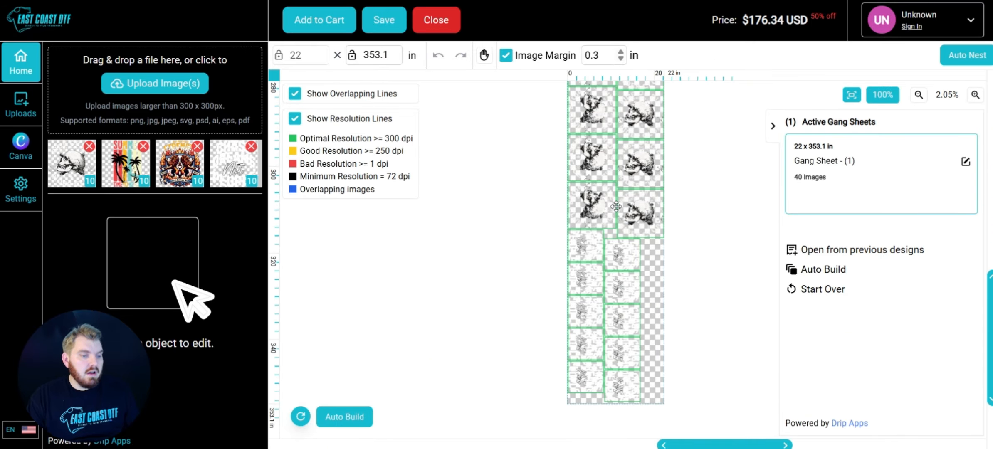
pyautogui.scroll(-2, 622, 208)
pyautogui.scroll(-2, 624, 275)
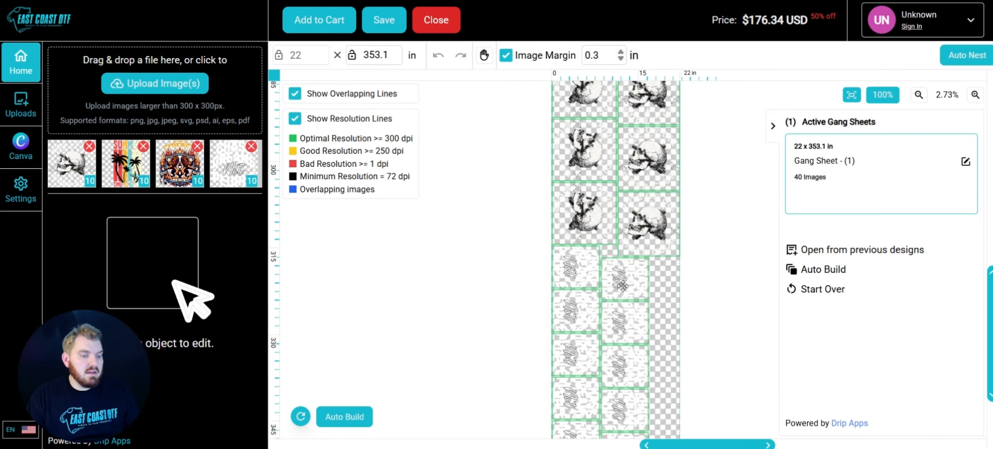
pyautogui.scroll(4, 623, 276)
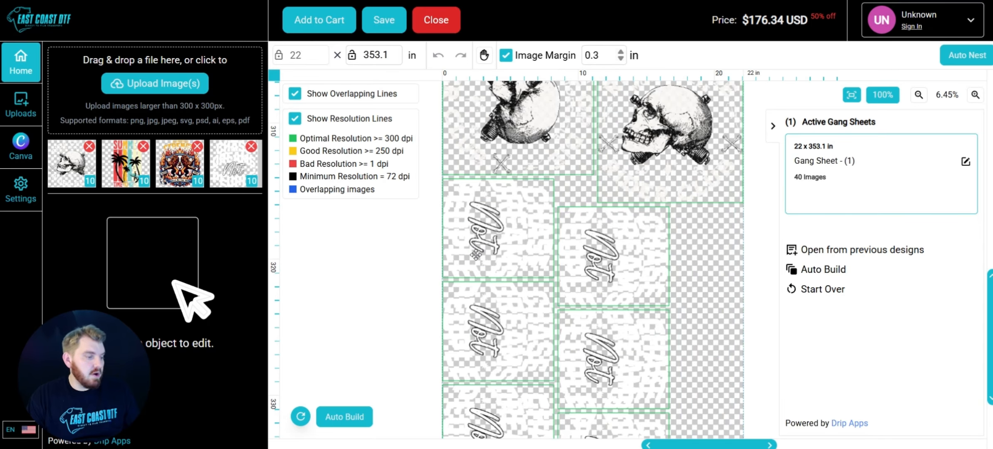
# Change the visual aid background color to light green in the settings
pyautogui.click(18, 191)
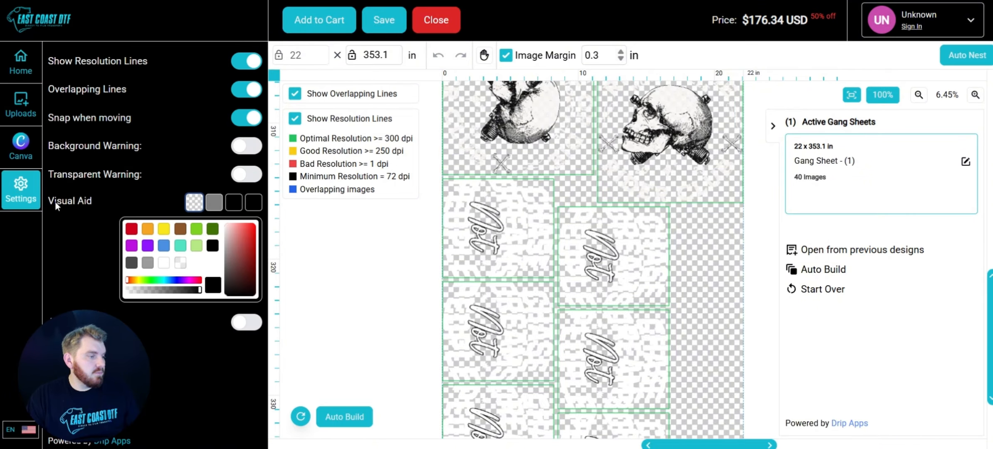
pyautogui.click(215, 206)
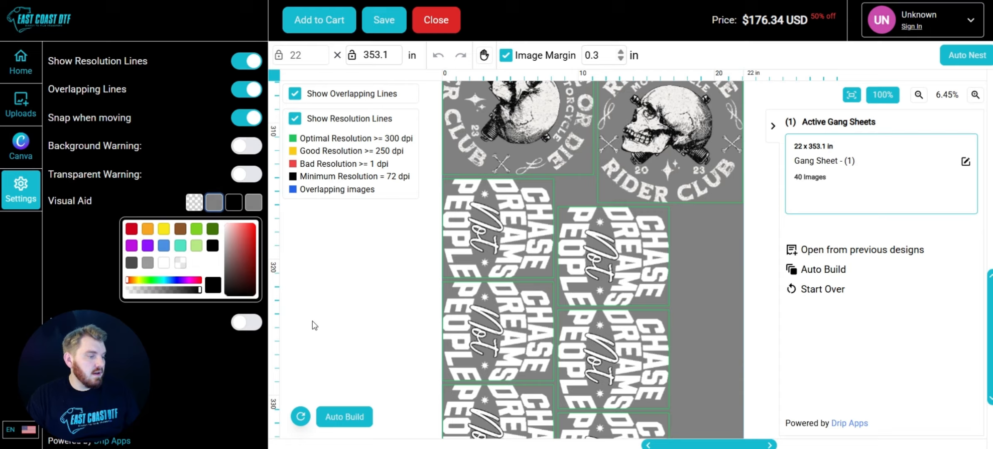
pyautogui.click(181, 246)
pyautogui.click(196, 245)
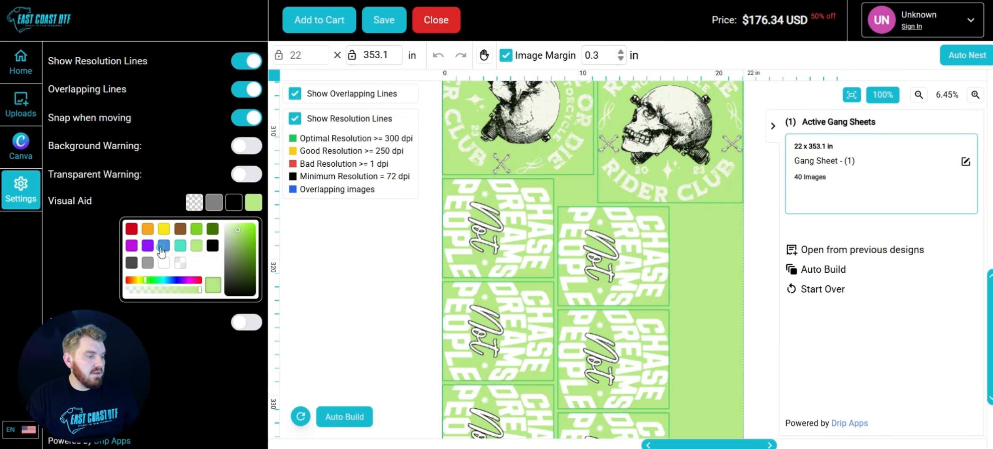
# Change the visual aid background color to gray
pyautogui.click(163, 246)
pyautogui.moveTo(245, 254); pyautogui.dragTo(235, 263)
pyautogui.moveTo(199, 293); pyautogui.dragTo(185, 294)
pyautogui.click(214, 202)
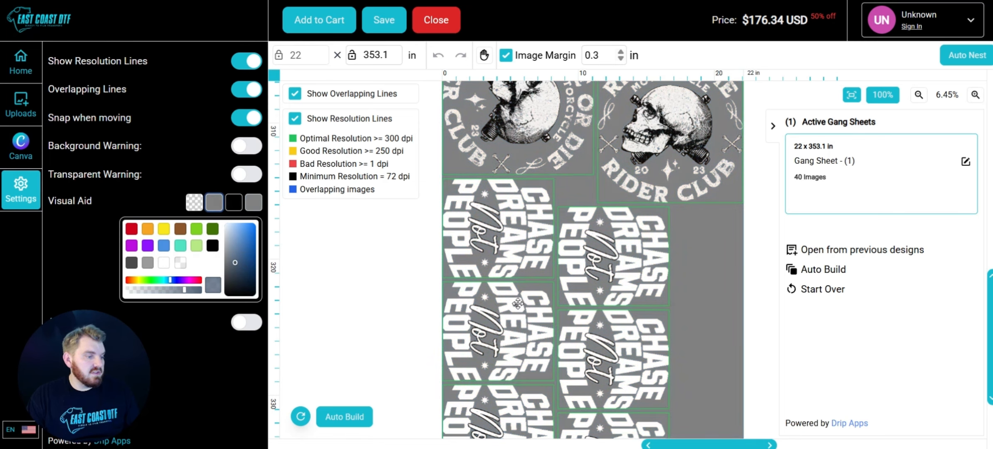
# Scroll through the gang sheet to review the designs against the new background
pyautogui.scroll(-1, 618, 190)
pyautogui.scroll(-8, 619, 191)
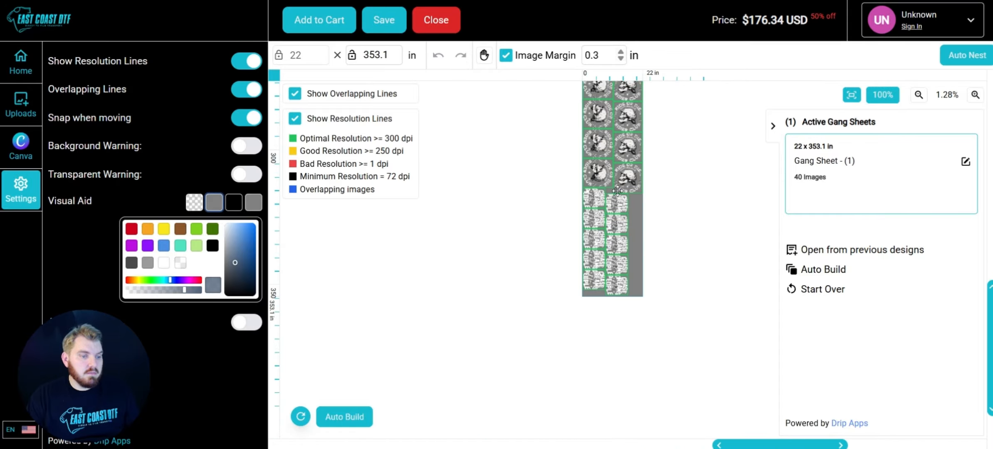
pyautogui.scroll(5, 619, 190)
pyautogui.scroll(10, 619, 190)
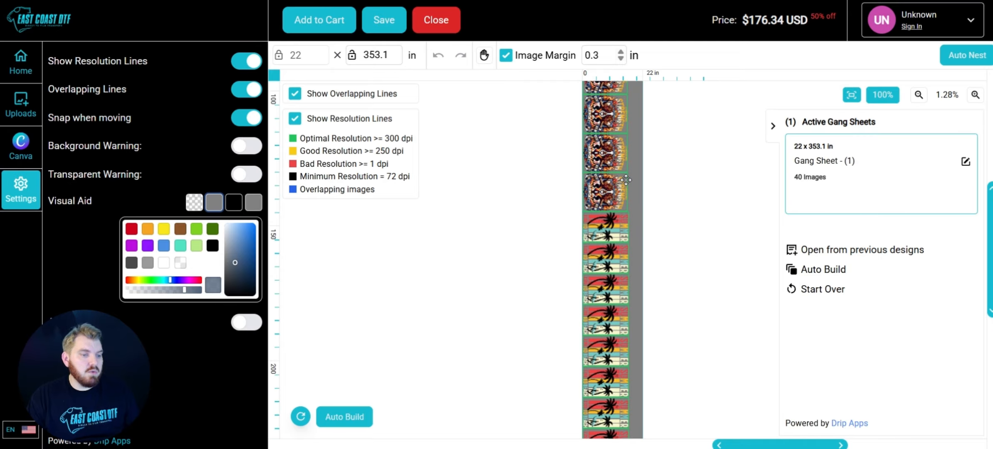
pyautogui.scroll(6, 626, 180)
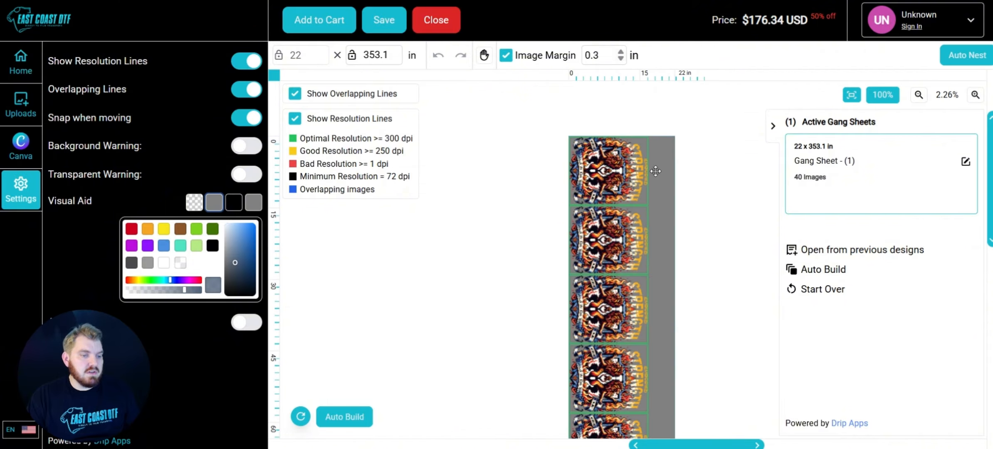
# Open the lion design in the image editor and review its Crop and Color Tools options without applying them
pyautogui.click(603, 193)
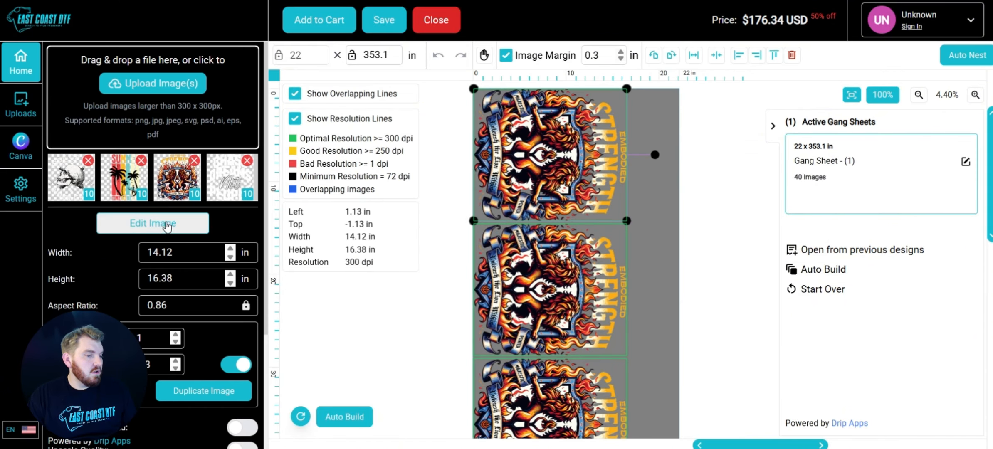
pyautogui.click(166, 223)
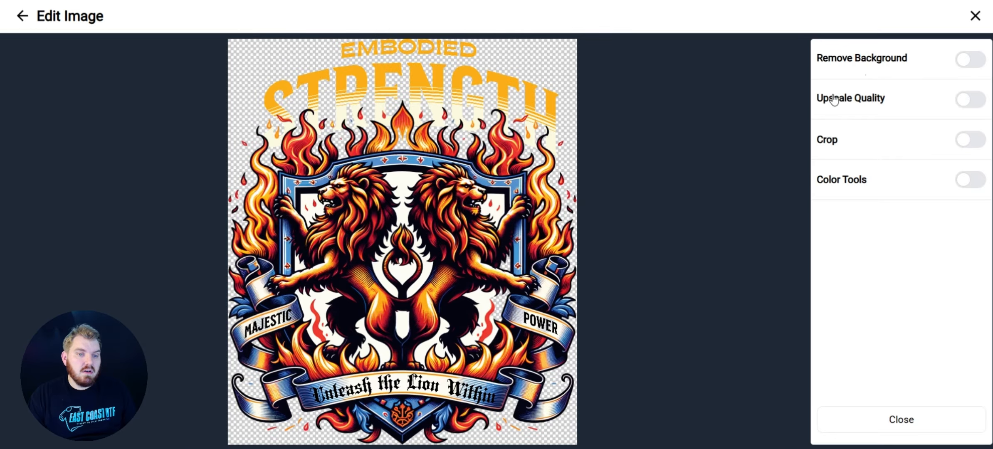
pyautogui.click(968, 146)
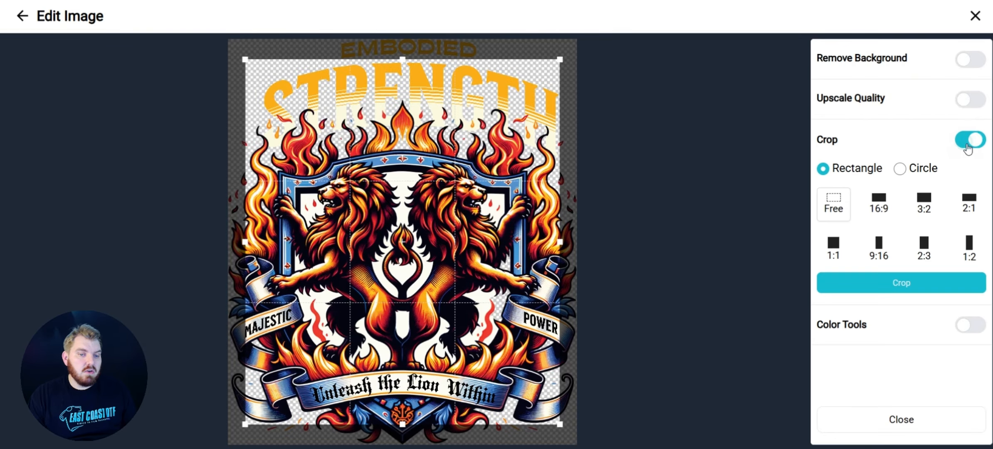
pyautogui.moveTo(560, 60); pyautogui.dragTo(558, 41)
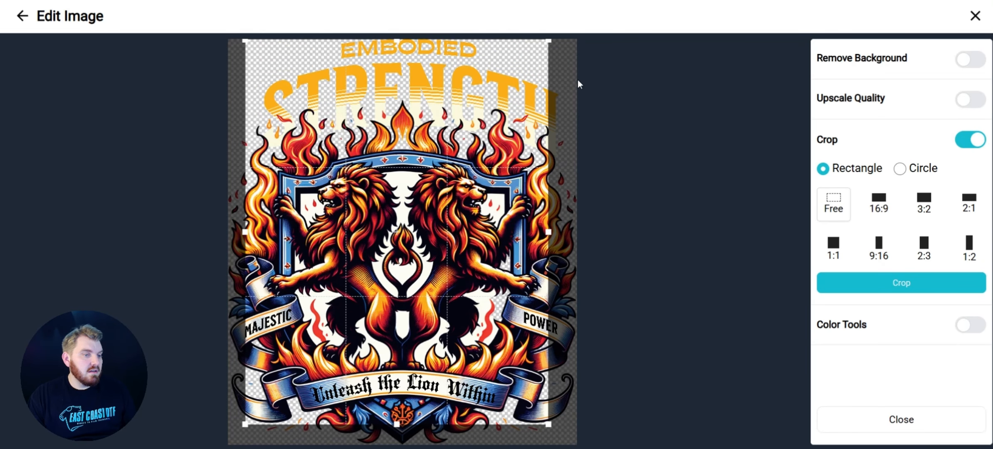
pyautogui.click(967, 137)
pyautogui.click(959, 183)
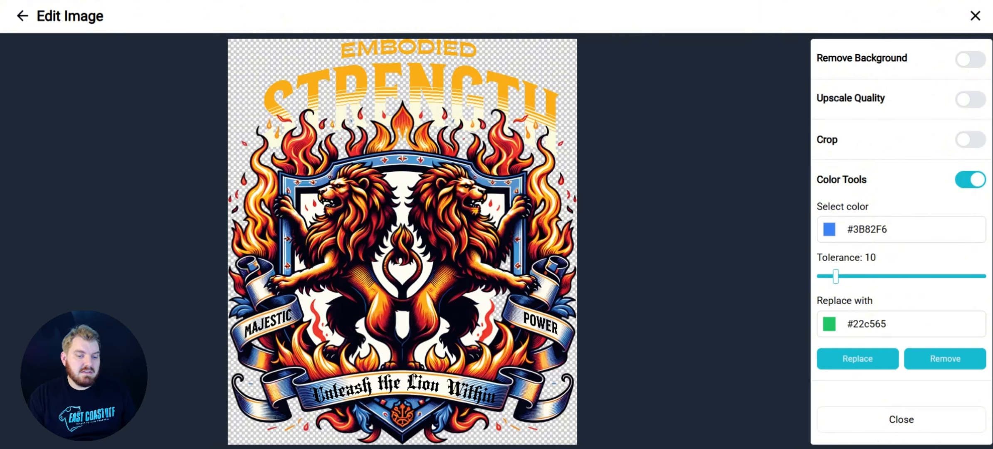
pyautogui.click(877, 429)
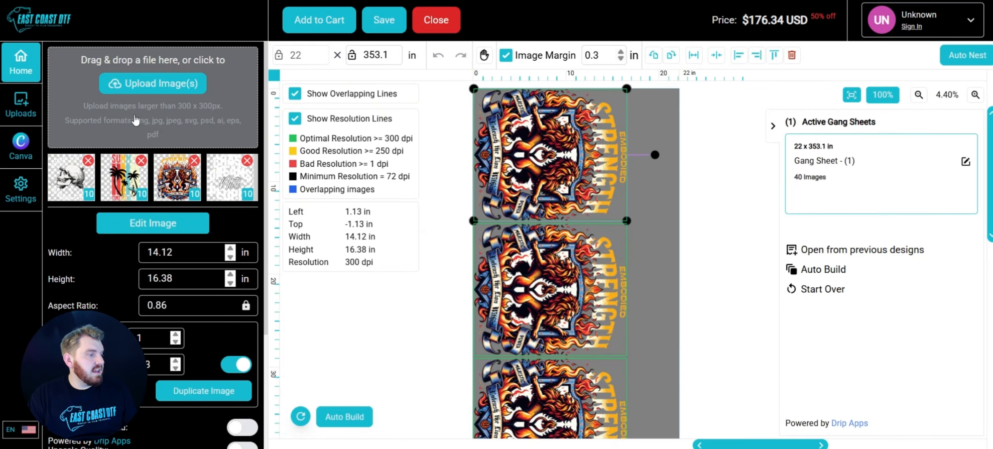
# Connect a Canva account to the builder and add its 'Life looks better with Coffee' design to the sheet
pyautogui.click(21, 140)
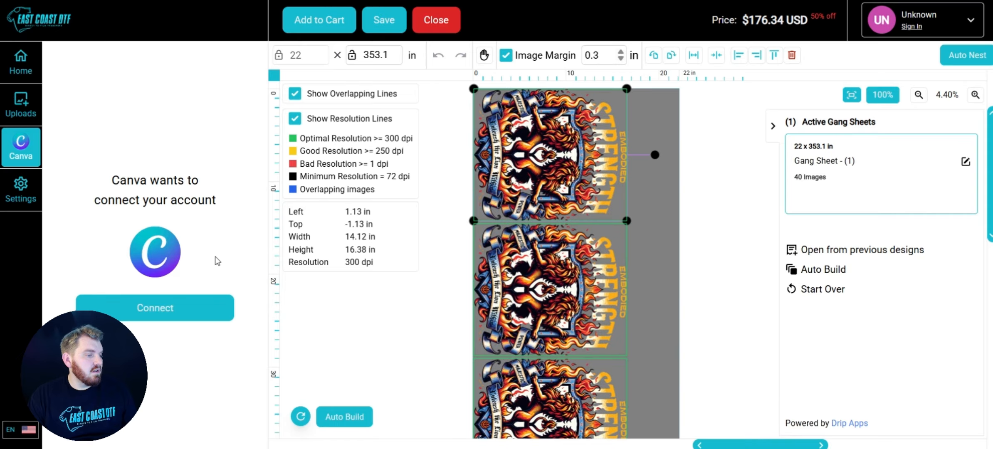
pyautogui.click(178, 308)
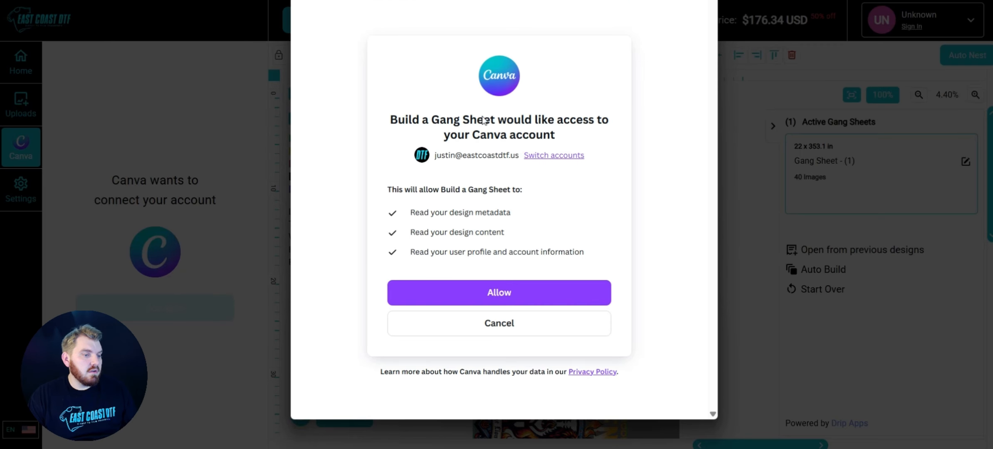
pyautogui.click(491, 296)
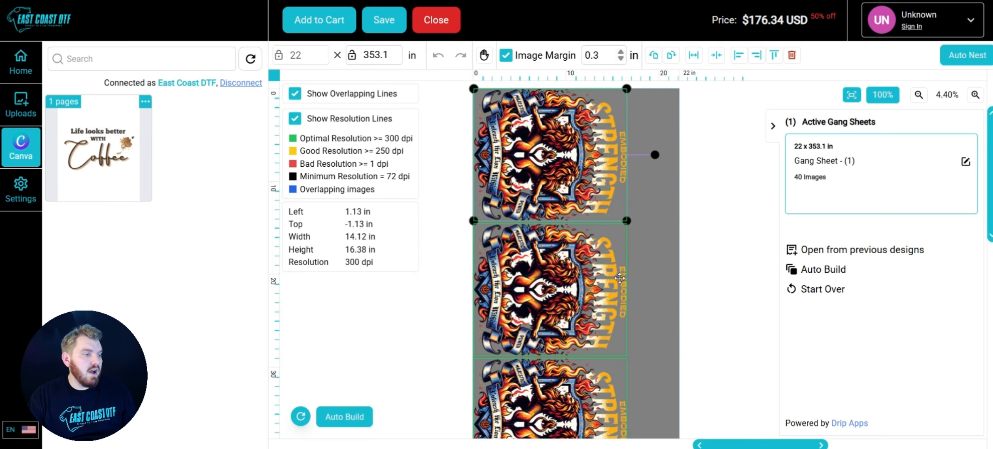
pyautogui.click(125, 156)
pyautogui.click(658, 377)
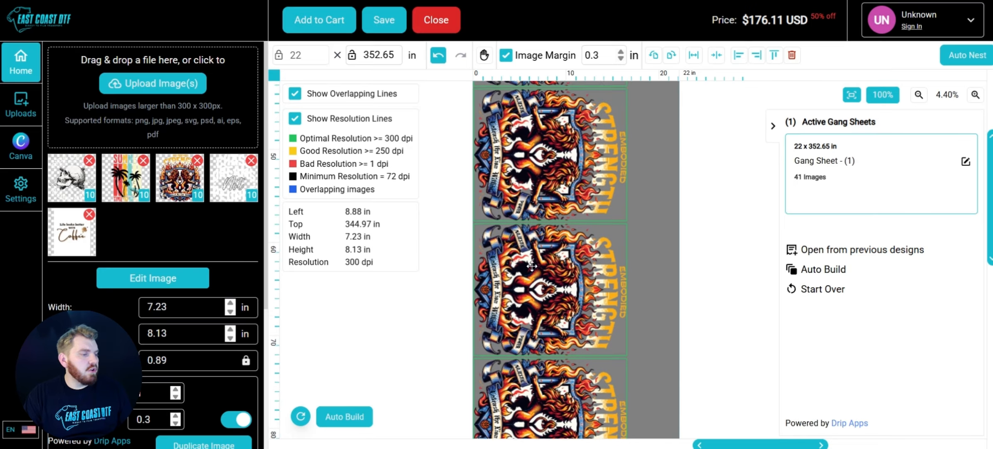
# Browse the library of previously uploaded designs
pyautogui.click(25, 113)
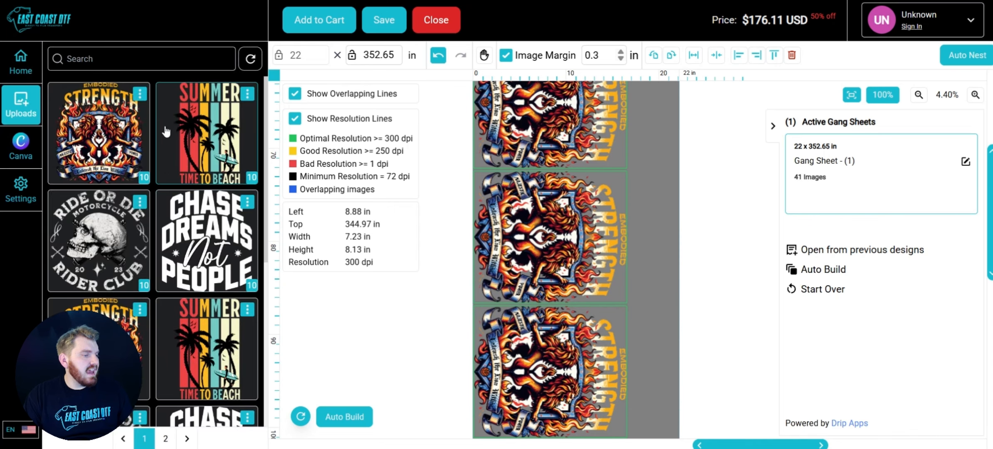
pyautogui.scroll(-3, 162, 220)
pyautogui.scroll(-5, 162, 220)
pyautogui.scroll(11, 162, 219)
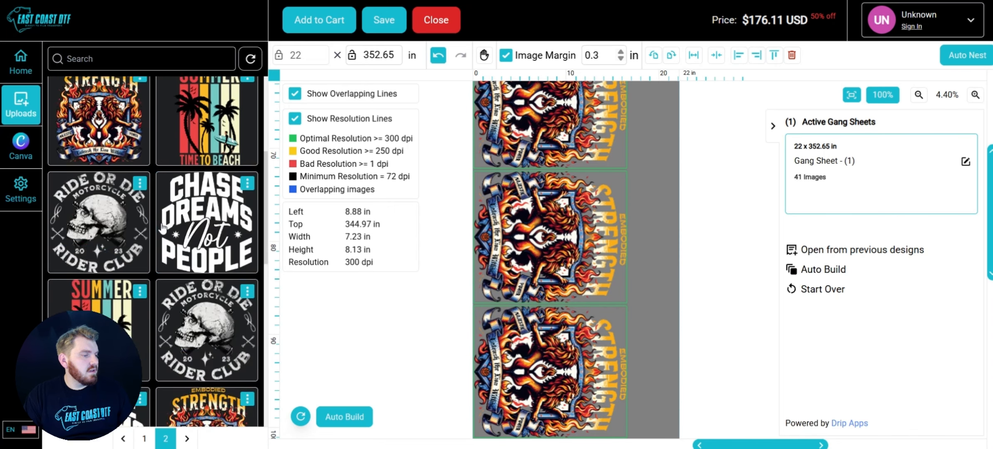
pyautogui.click(21, 62)
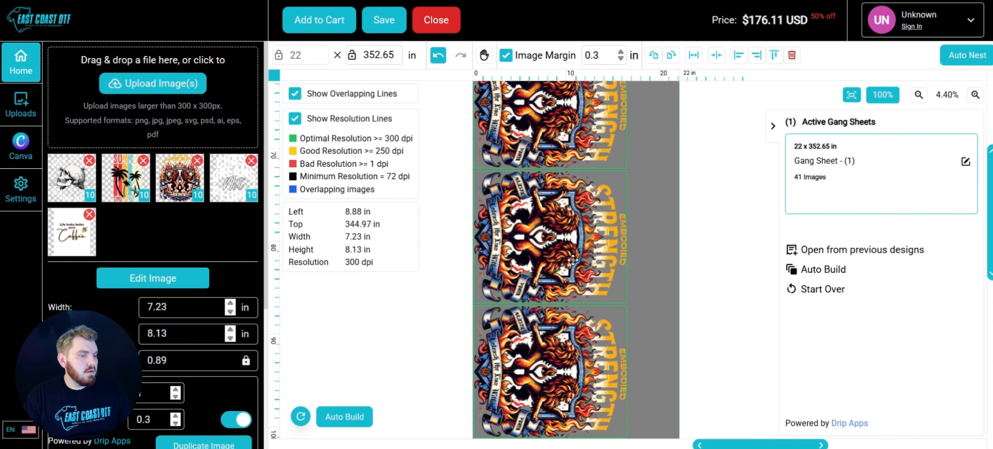
# Add one more copy of the Chase Dreams Not People design to the sheet
pyautogui.scroll(-5, 682, 192)
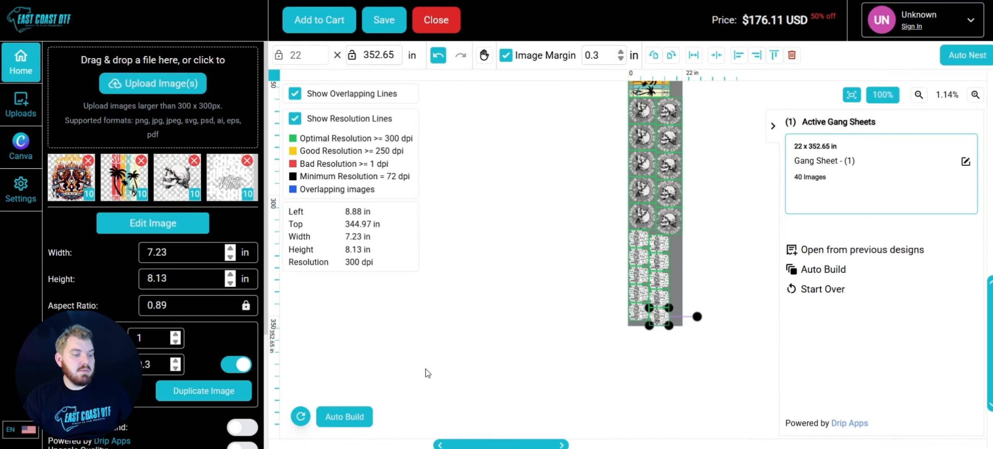
pyautogui.scroll(5, 686, 320)
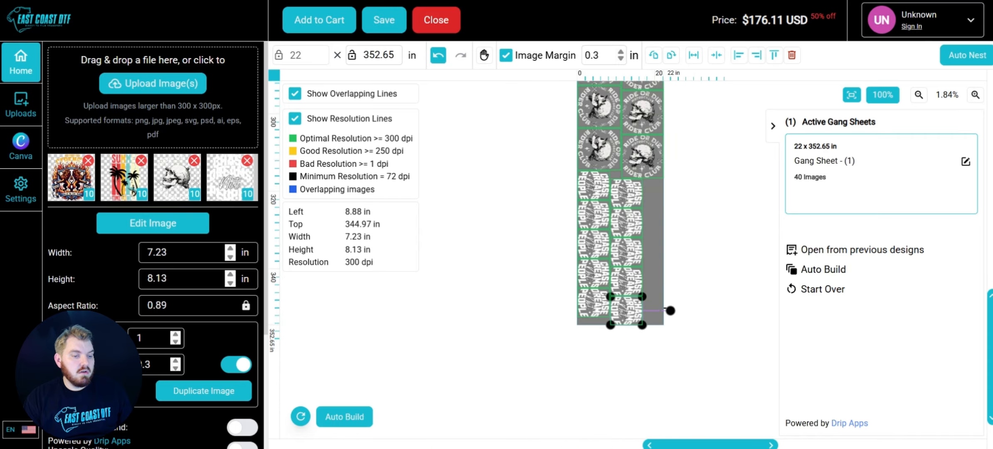
pyautogui.click(236, 194)
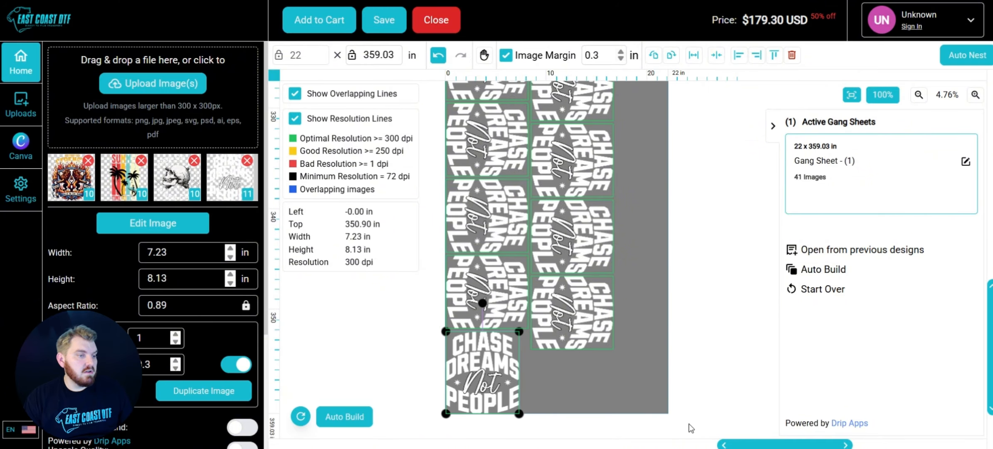
# Auto nest the designs on the gang sheet
pyautogui.click(950, 62)
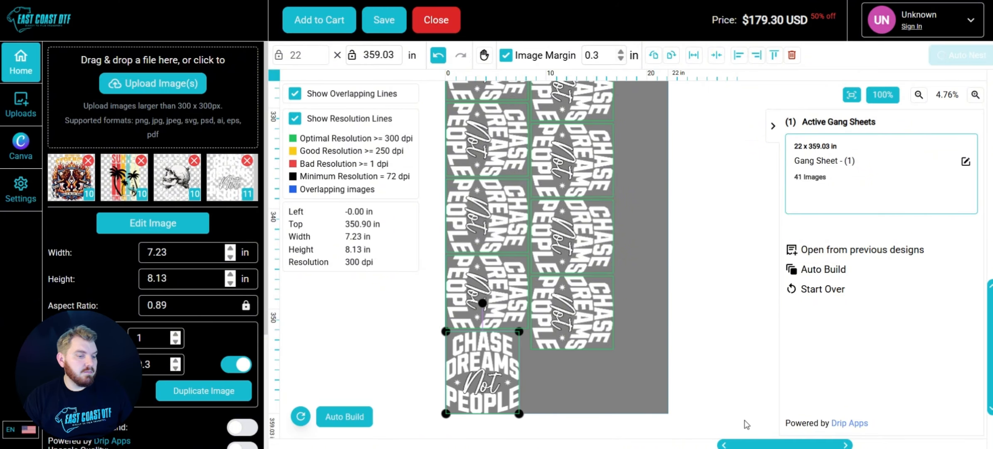
pyautogui.scroll(5, 642, 402)
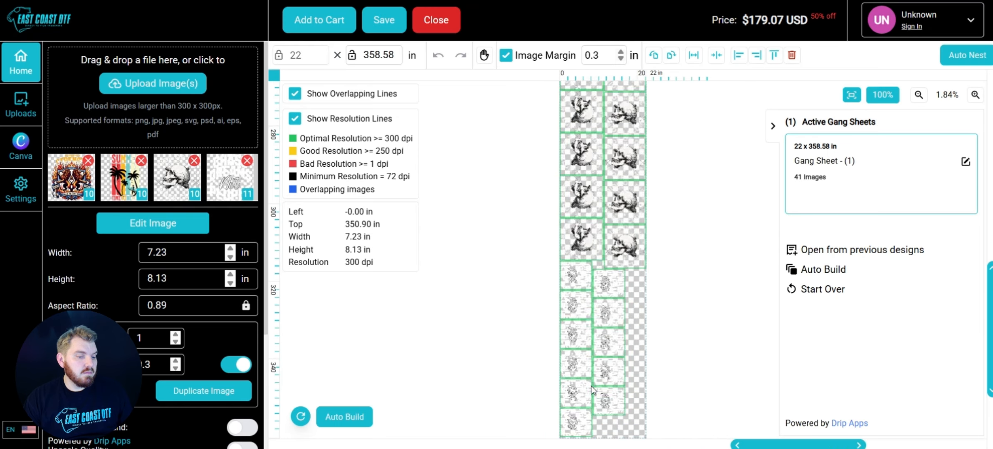
pyautogui.scroll(3, 591, 386)
# Set the visual aid background to gray again in the settings
pyautogui.click(21, 190)
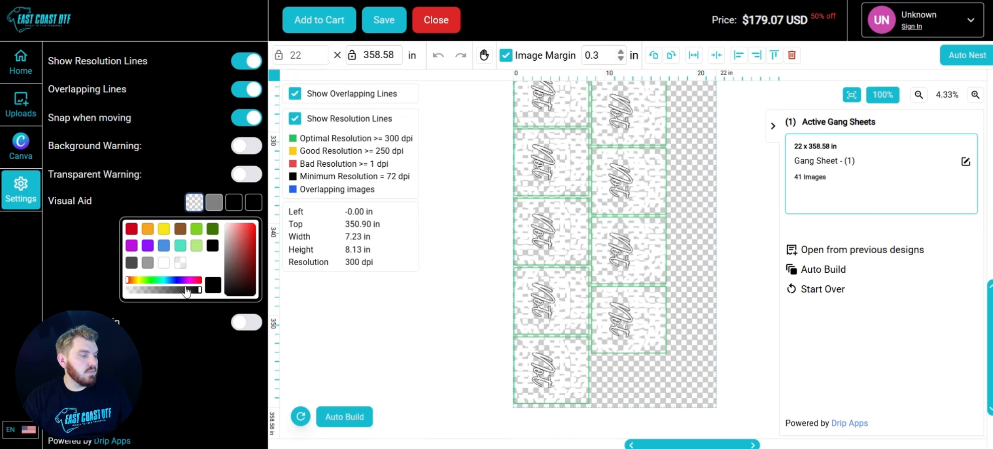
pyautogui.click(214, 202)
pyautogui.click(21, 62)
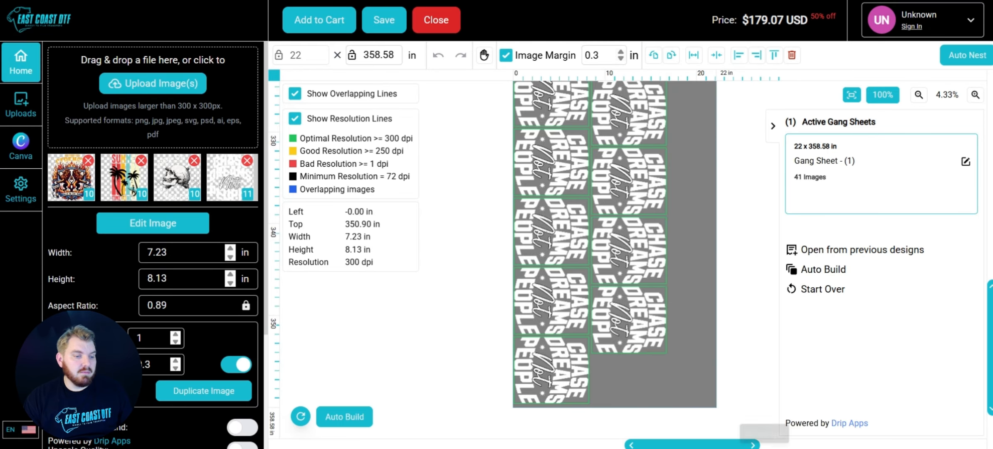
# Add the sheet to the cart with the design name Multiple Clients, accepting the artwork rights agreement
pyautogui.scroll(-5, 740, 291)
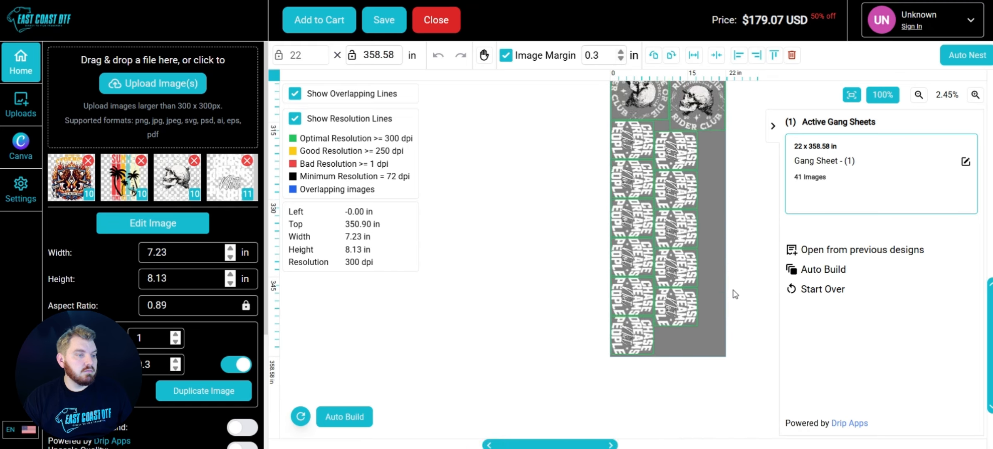
pyautogui.scroll(10, 718, 311)
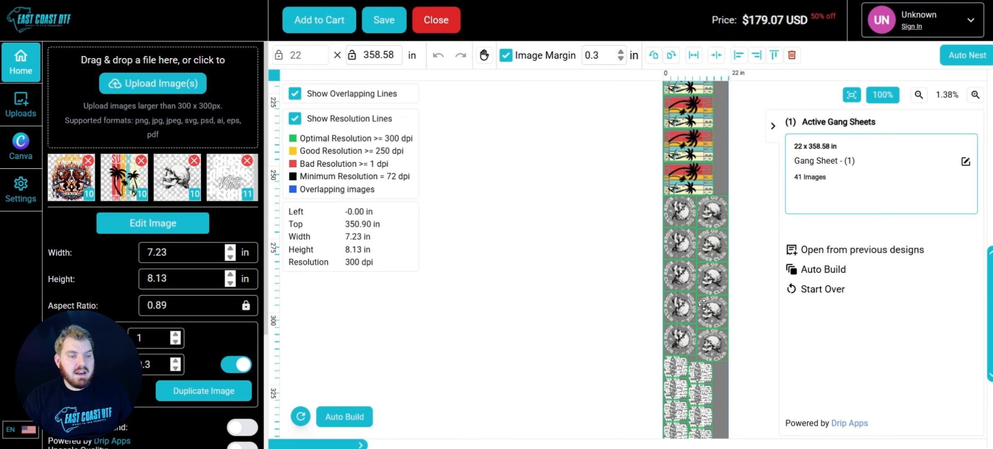
pyautogui.click(327, 19)
pyautogui.moveTo(379, 109); pyautogui.dragTo(288, 109)
pyautogui.write('Mu')
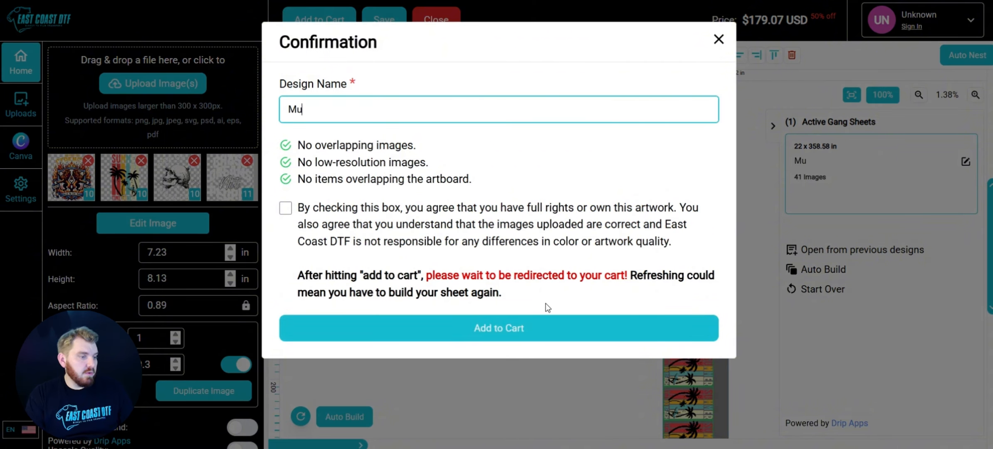
pyautogui.write('ltiple Cl')
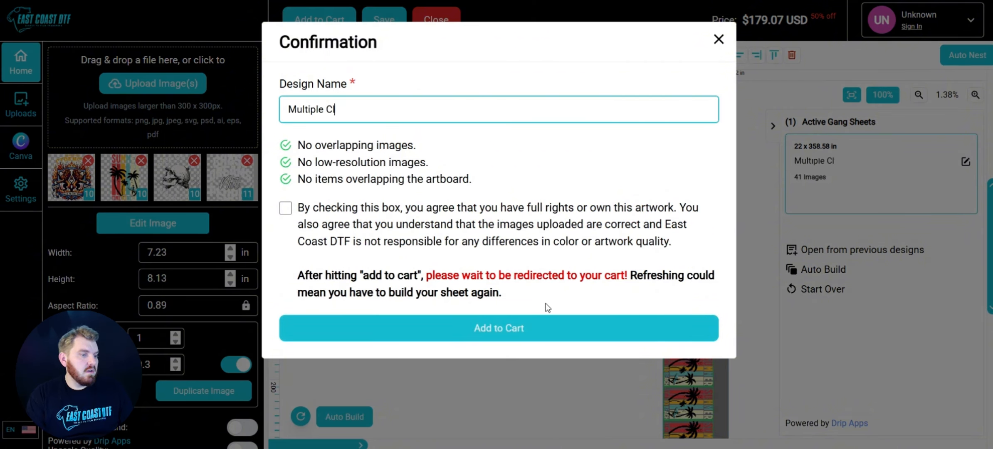
pyautogui.write('ients')
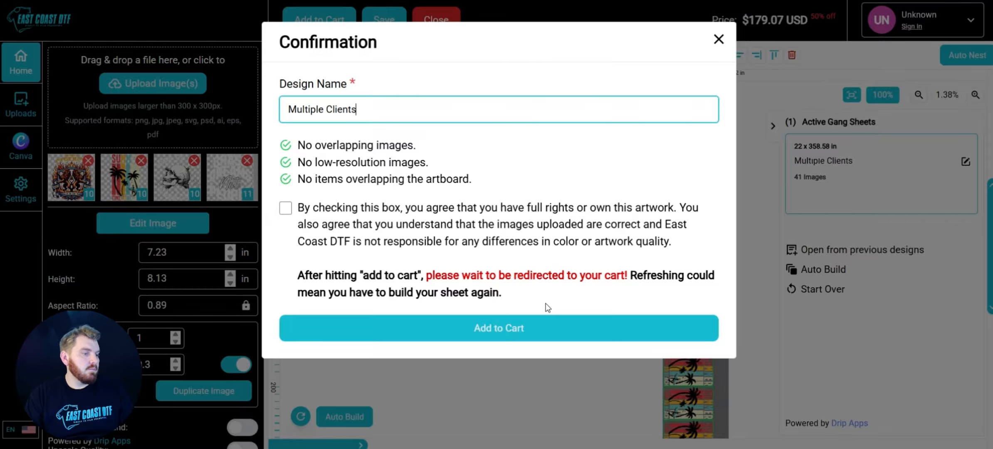
pyautogui.click(285, 208)
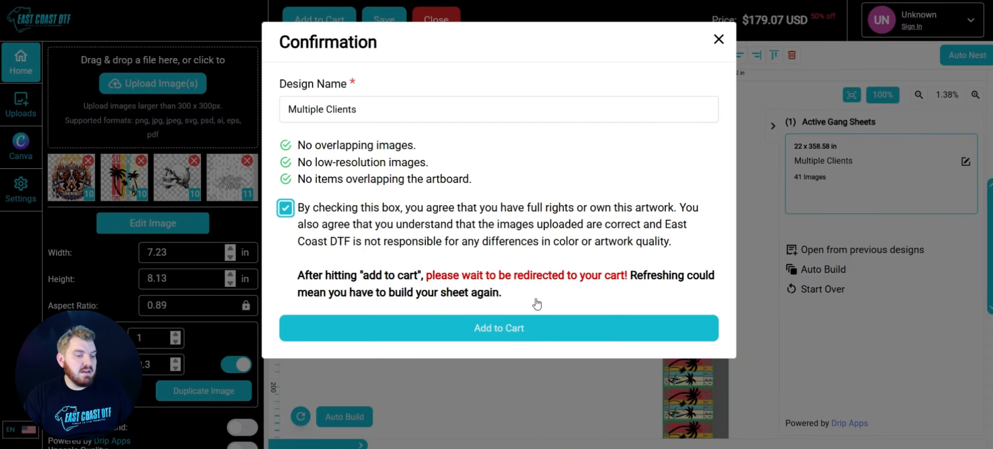
pyautogui.click(517, 328)
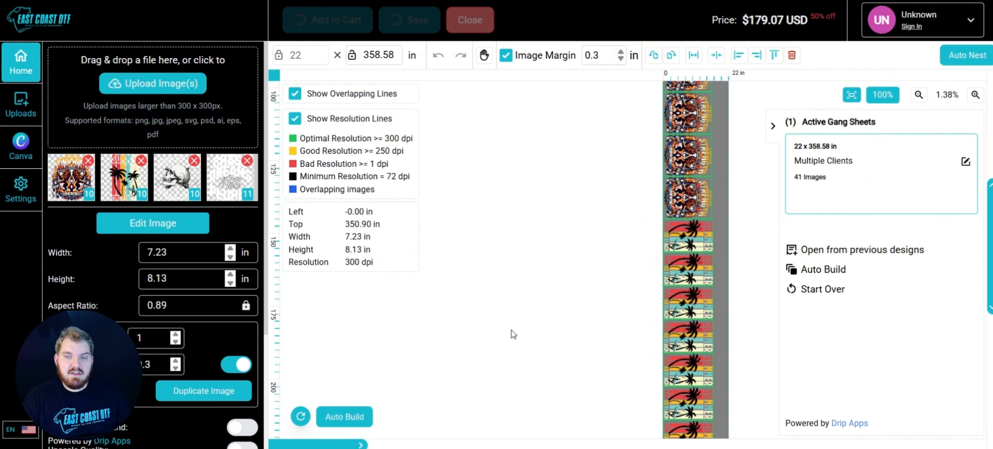
# Review the gang sheet entry and total in the cart
pyautogui.scroll(-2, 333, 270)
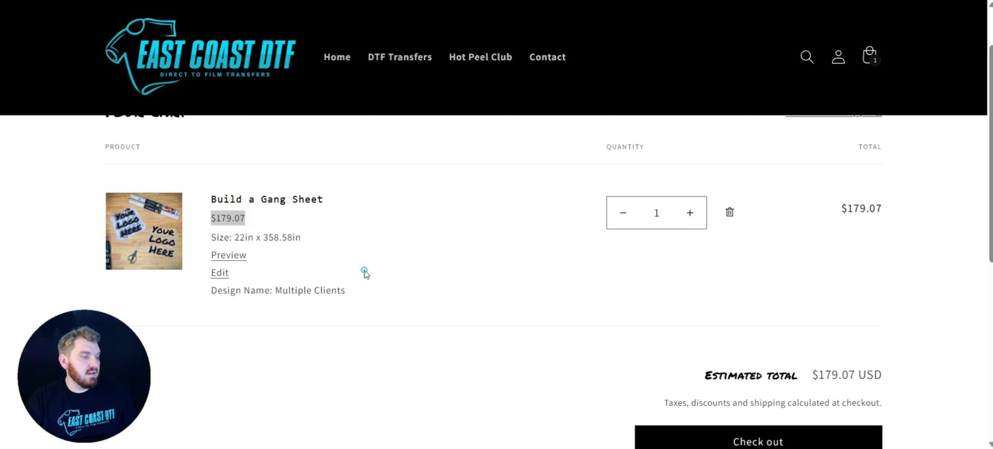
pyautogui.scroll(-2, 707, 354)
pyautogui.click(821, 372)
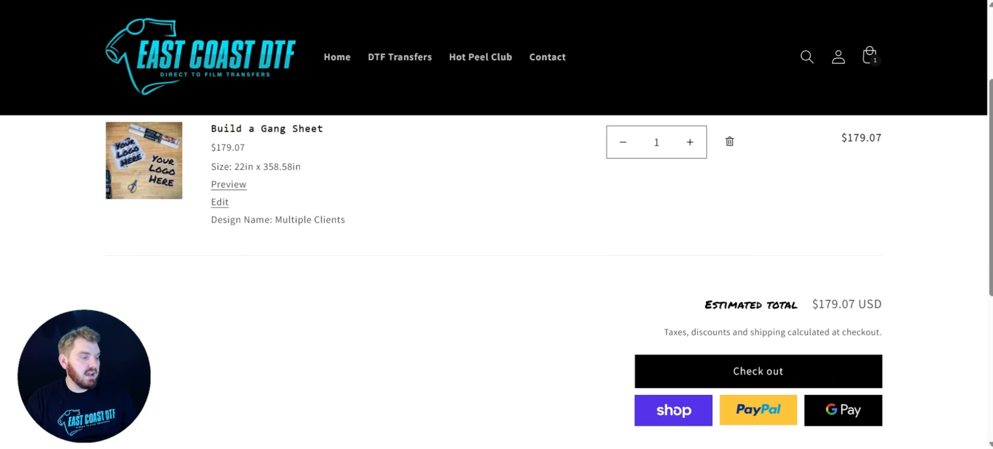